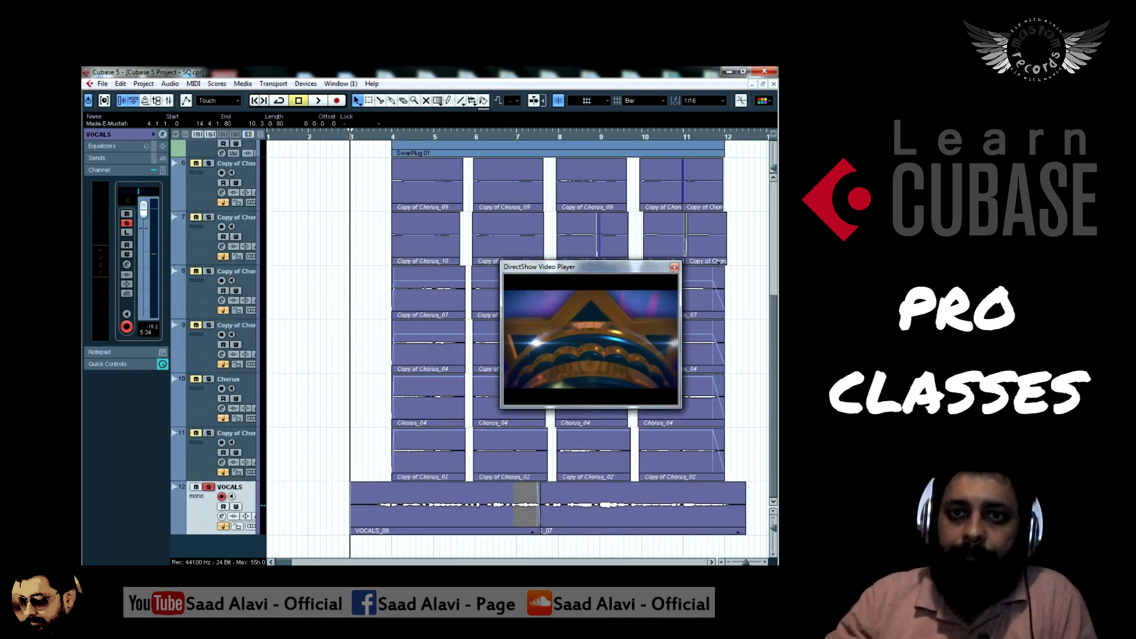
Play the soloed VOCALS track briefly and restart playback from bar 3
{"action": "key", "text": "space"}
{"action": "key", "text": "space"}
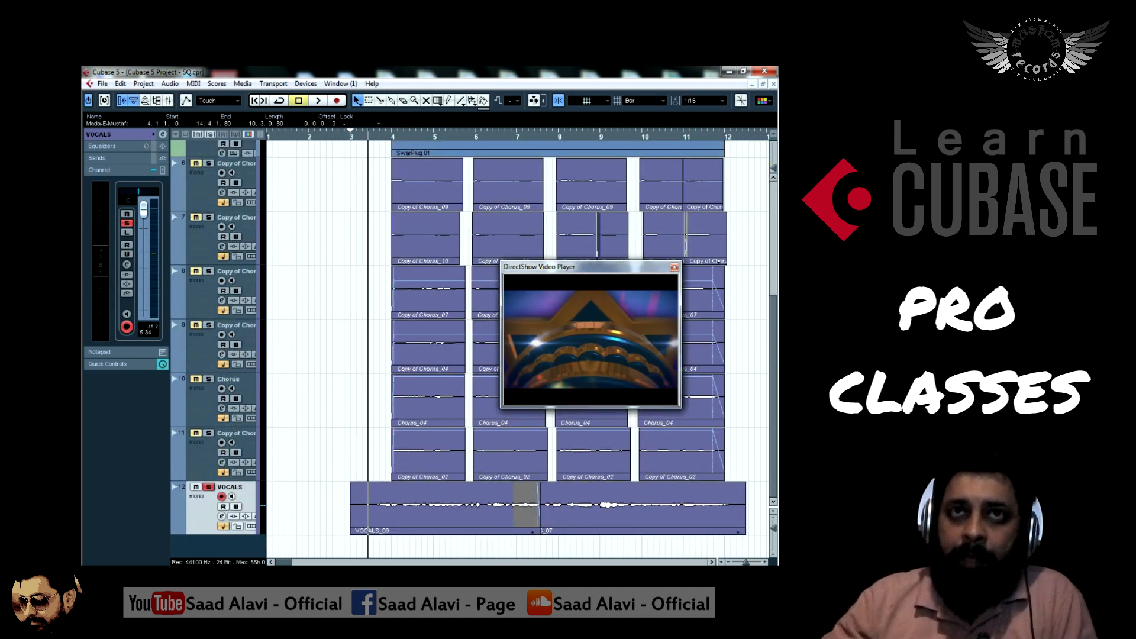
{"action": "key", "text": "KP_0"}
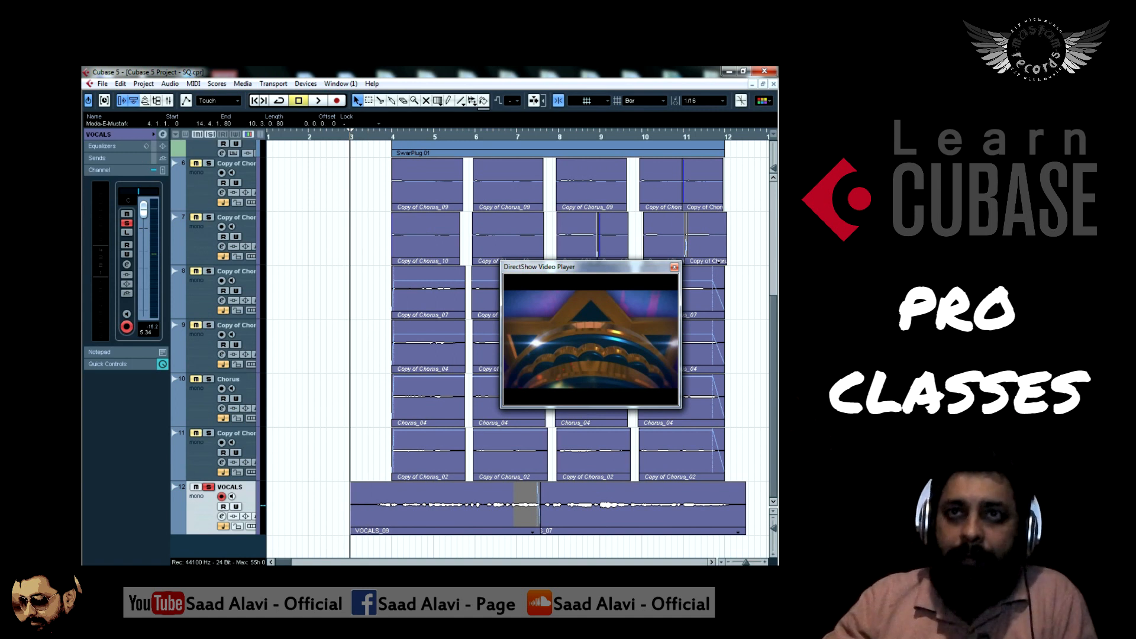
{"action": "key", "text": "space"}
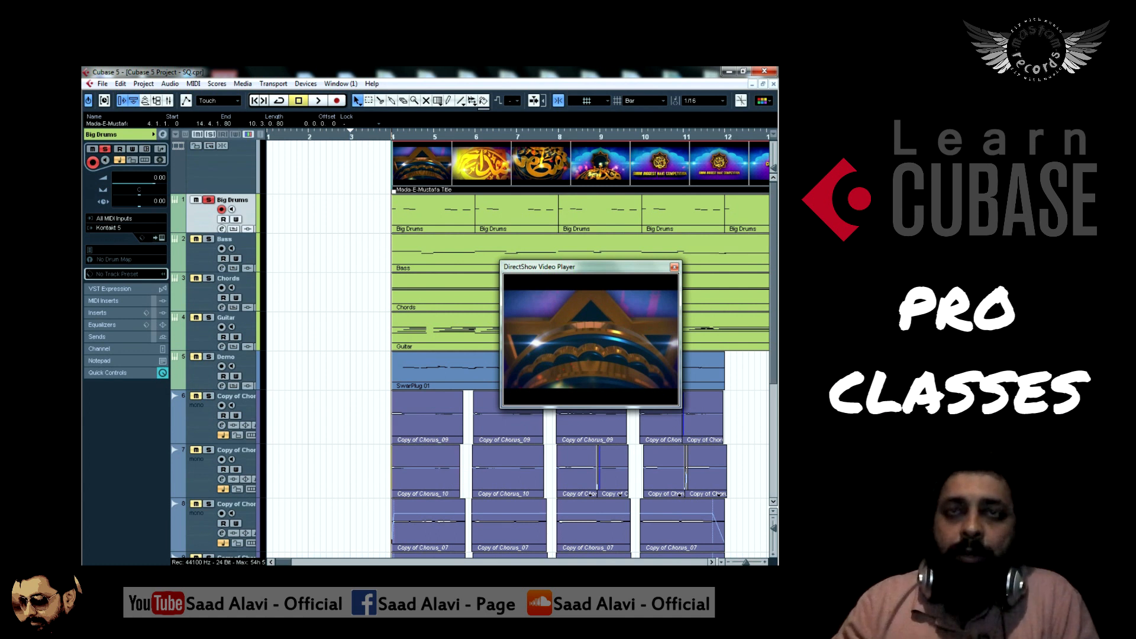
Inspect the Big Drums track's Kontakt 5 instrument and the notes of its first part, closing each window after viewing
{"action": "key", "text": "g"}
{"action": "key", "text": "g"}
{"action": "key", "text": "g"}
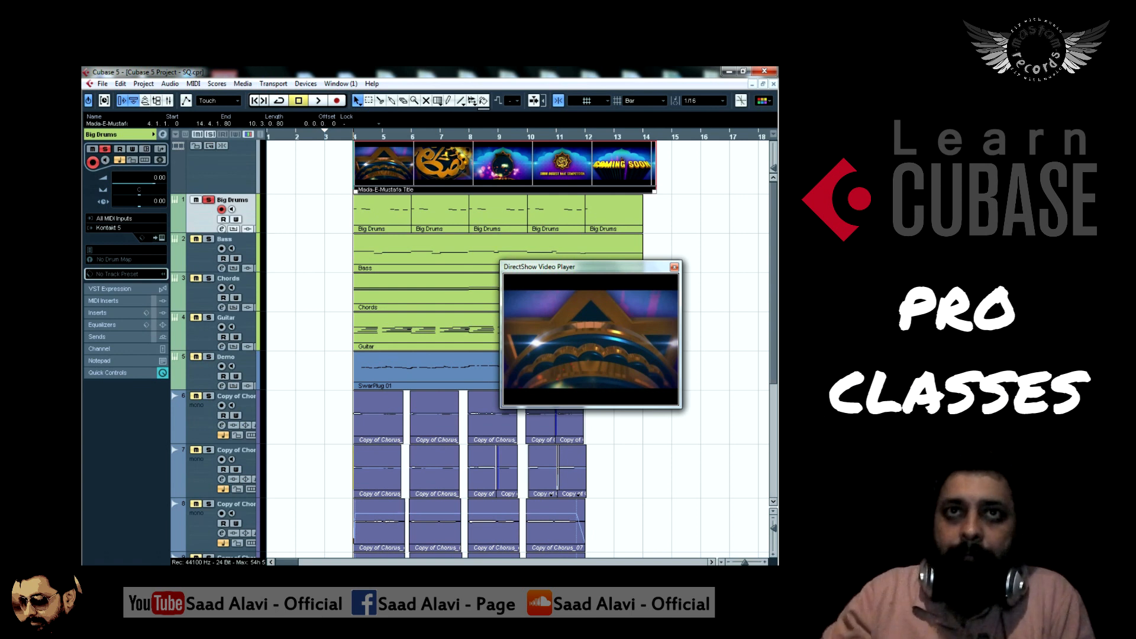
{"action": "left_click", "coordinate": [158, 238]}
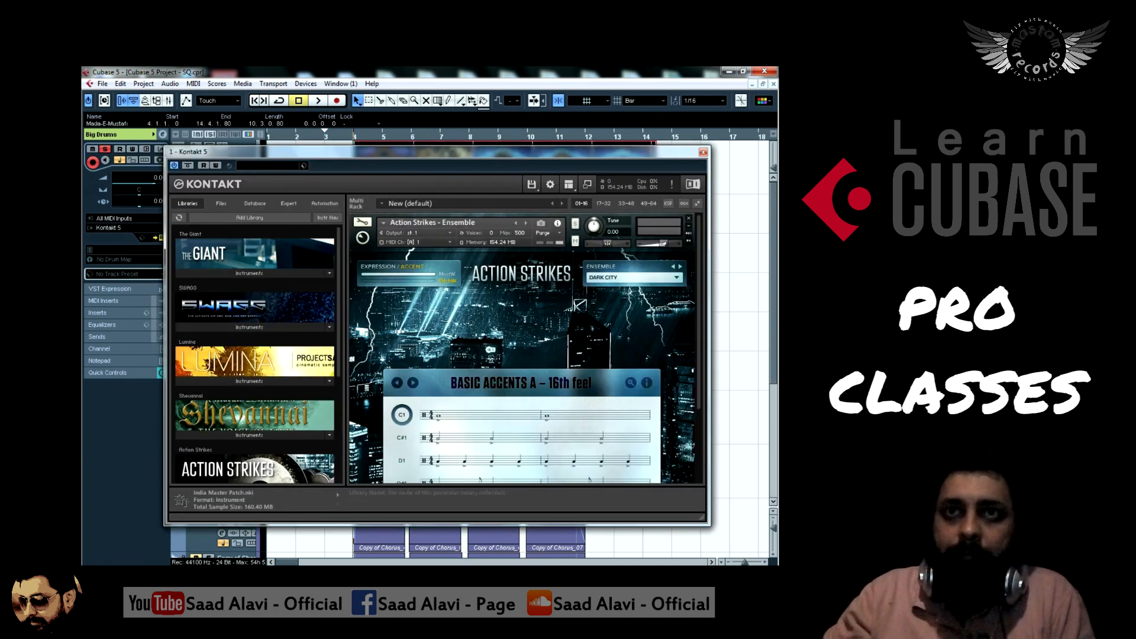
{"action": "left_click", "coordinate": [703, 152]}
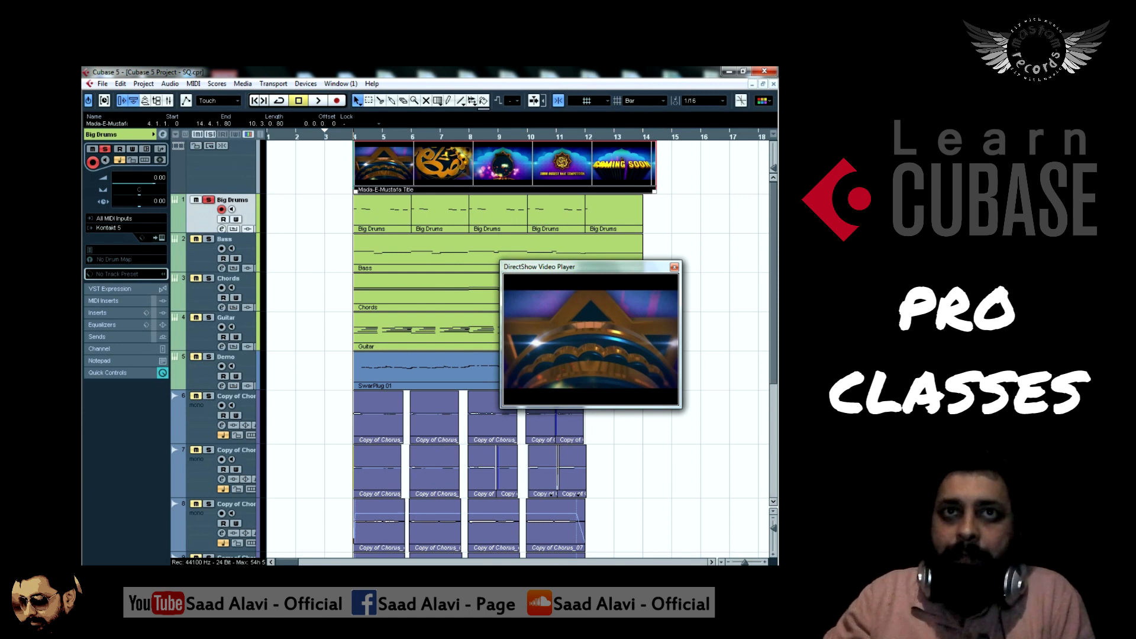
{"action": "double_click", "coordinate": [401, 217]}
{"action": "left_click", "coordinate": [773, 84]}
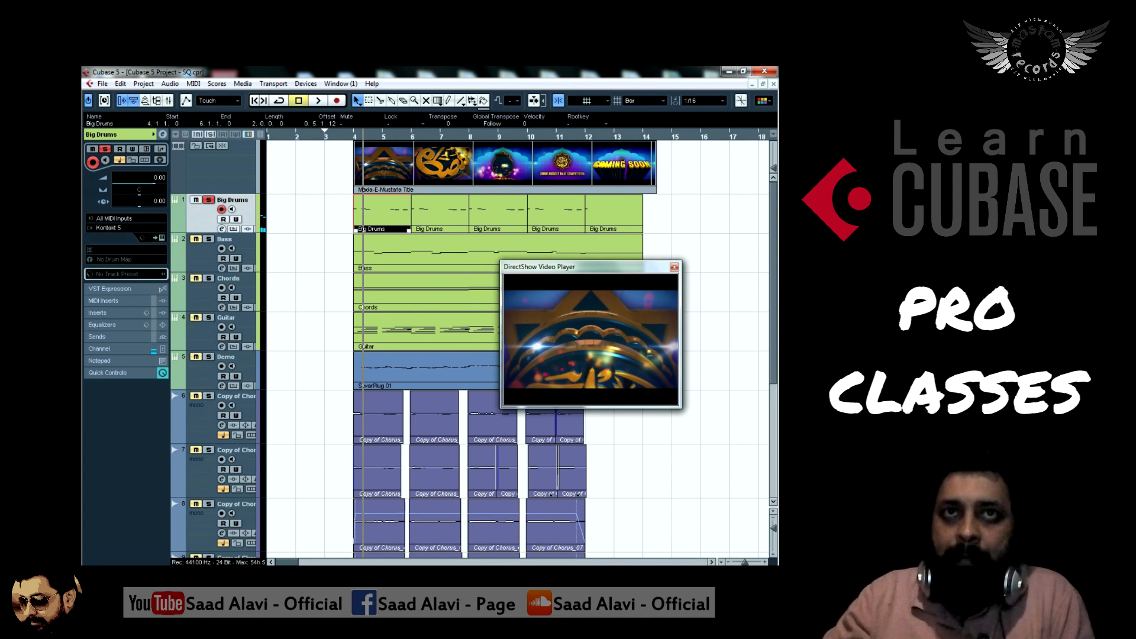
Play the soloed Big Drums track from bar 3 against the video and stop after bar 12
{"action": "key", "text": "KP_1"}
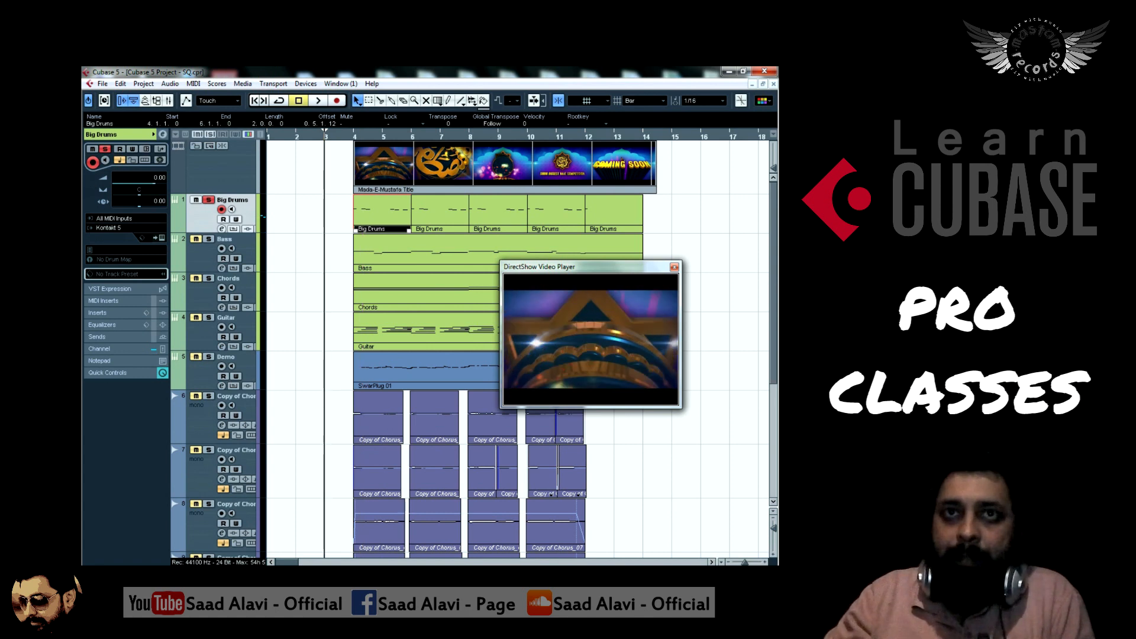
{"action": "key", "text": "space"}
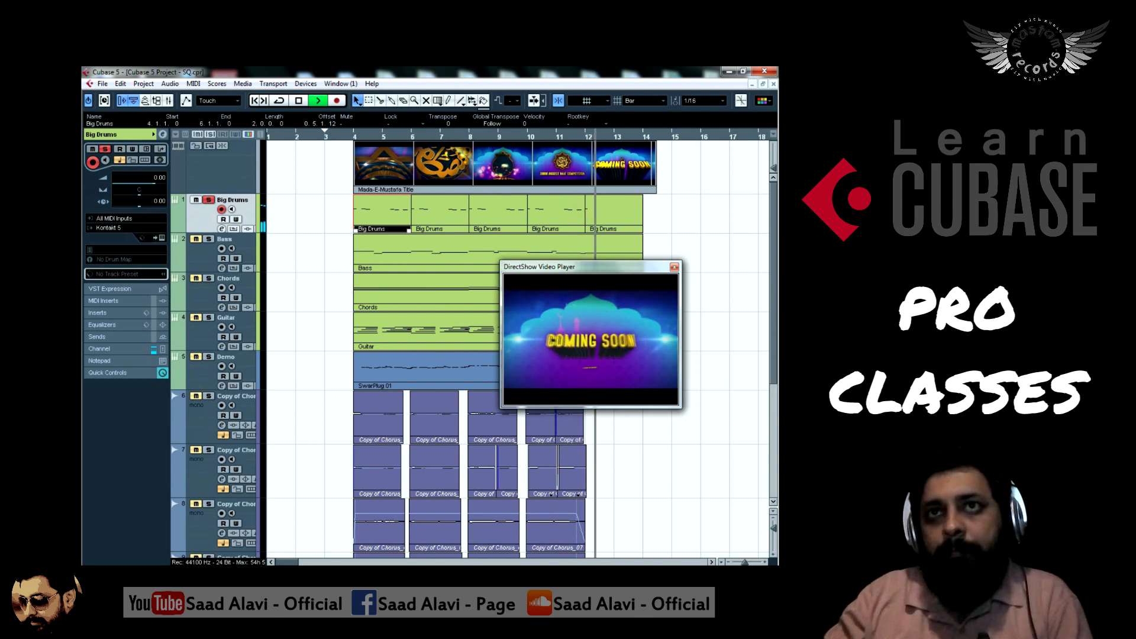
{"action": "key", "text": "space"}
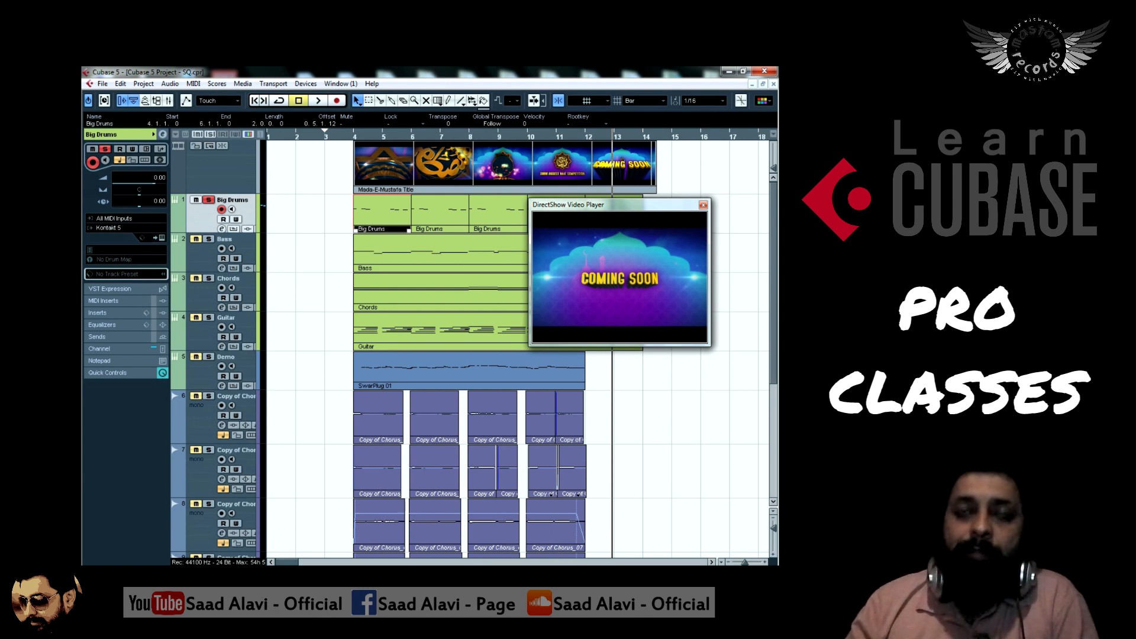
Move the Chords track above the Bass track and place the playhead at bar 3
{"action": "left_click_drag", "start_coordinate": [237, 279], "coordinate": [237, 238]}
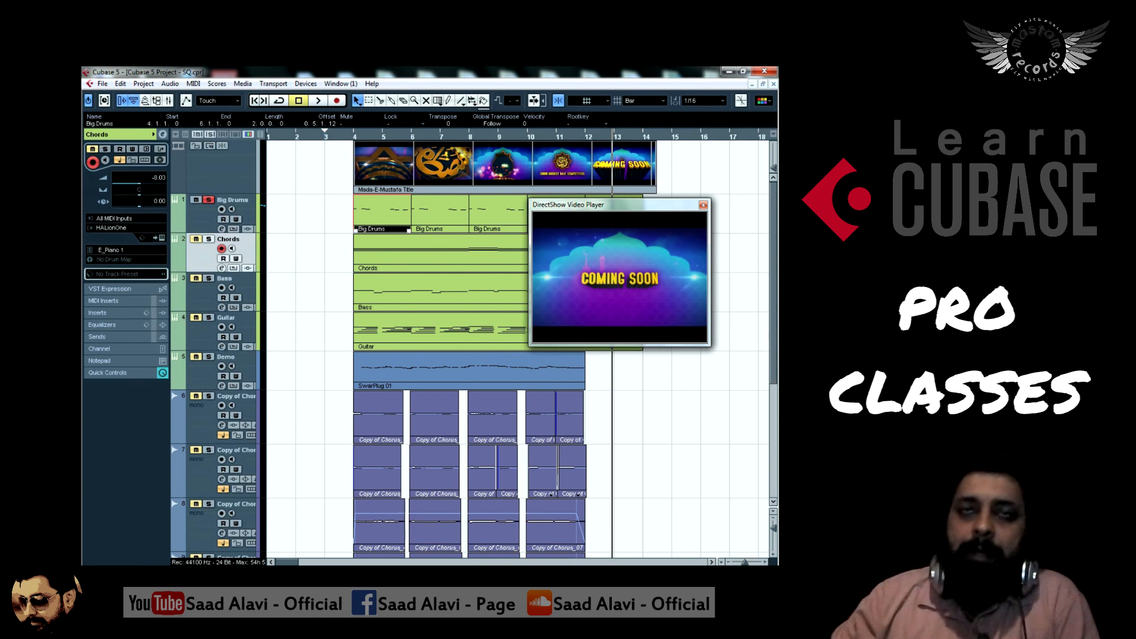
{"action": "key", "text": "l"}
{"action": "left_click", "coordinate": [324, 136]}
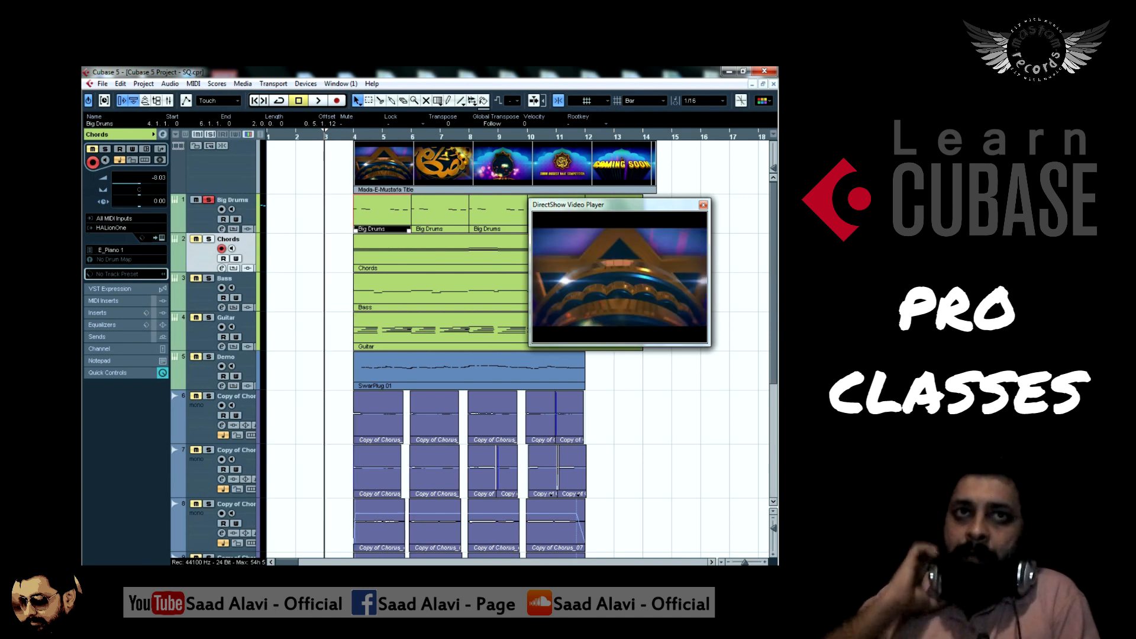
Play Big Drums with the Chords track also soloed, keeping the video window clear of the parts
{"action": "key", "text": "space"}
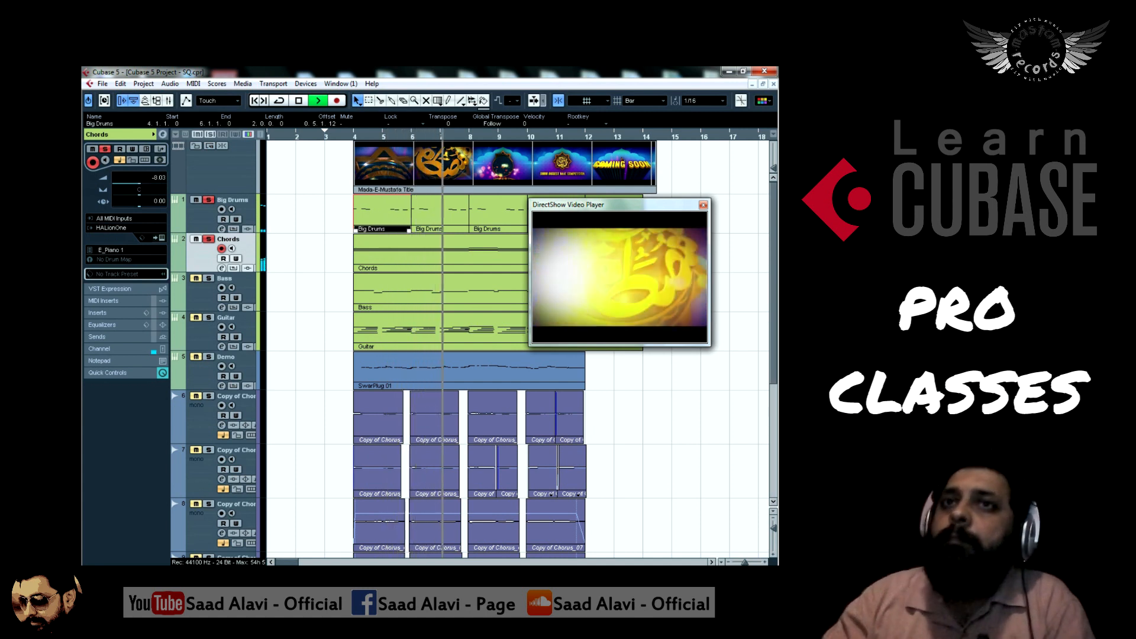
{"action": "mouse_move", "coordinate": [622, 205]}
{"action": "left_mouse_down"}
{"action": "mouse_move", "coordinate": [663, 187]}
{"action": "mouse_move", "coordinate": [629, 187]}
{"action": "mouse_move", "coordinate": [627, 201]}
{"action": "left_mouse_up"}
{"action": "key", "text": "g"}
{"action": "key", "text": "g"}
{"action": "key", "text": "g"}
{"action": "key", "text": "h"}
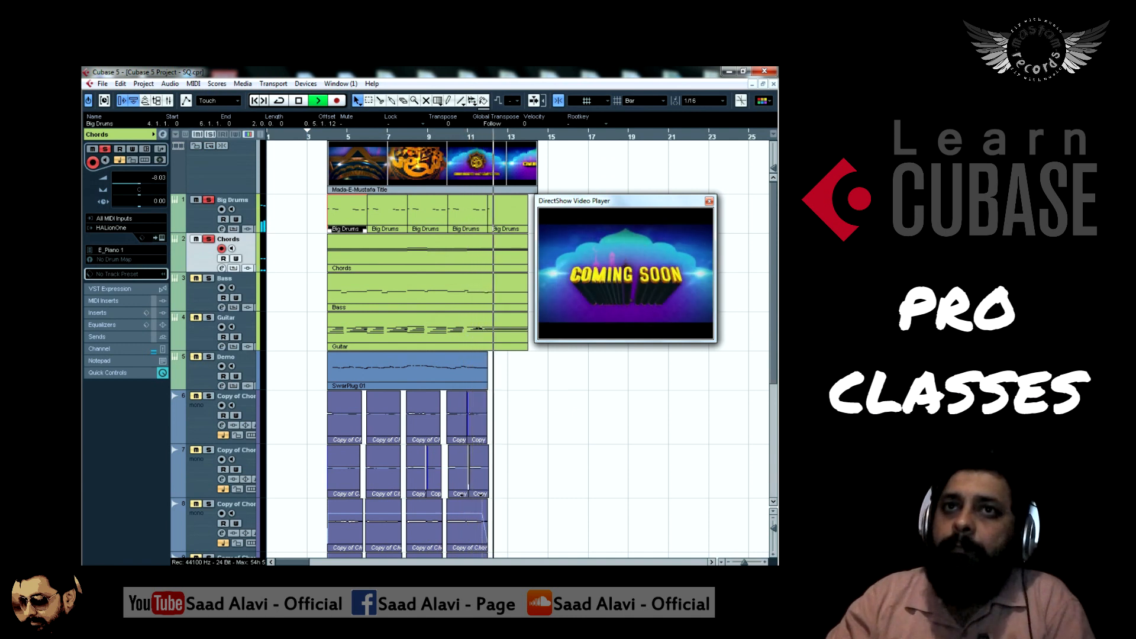
{"action": "key", "text": "space"}
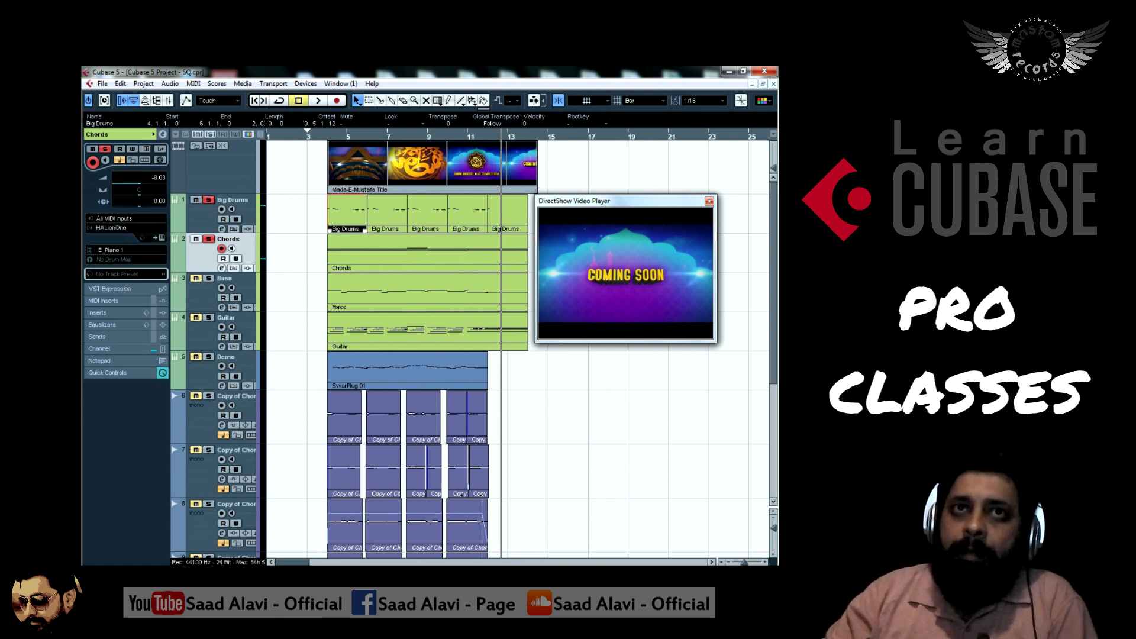
Add the Bass track to the soloed Big Drums and Chords and play them together from bar 3
{"action": "key", "text": "KP_1"}
{"action": "key", "text": "space"}
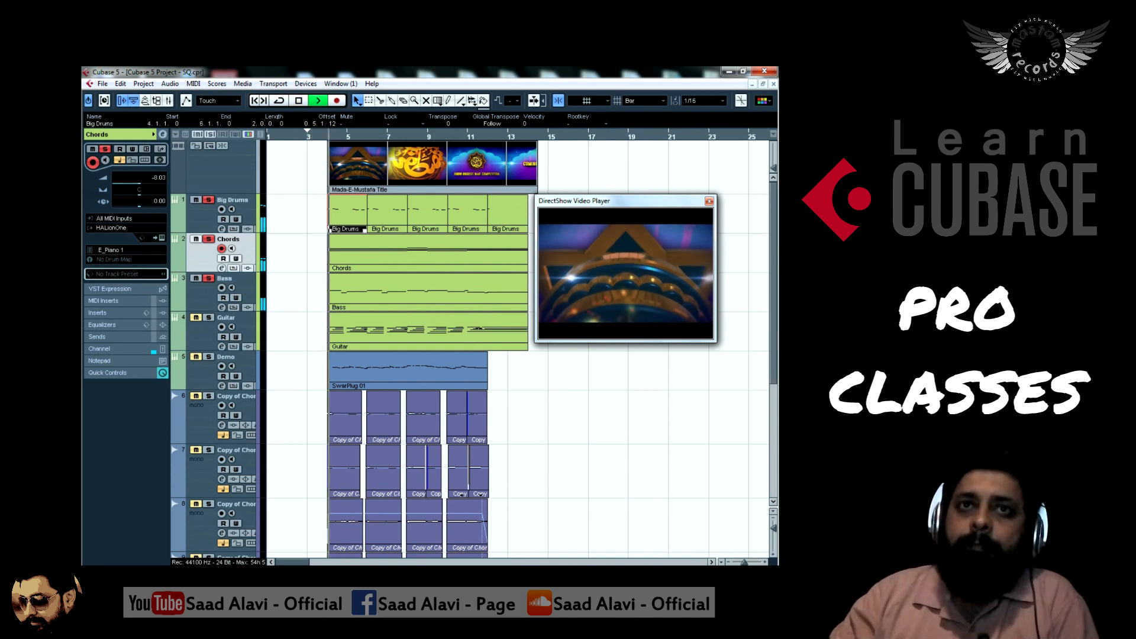
{"action": "key", "text": "space"}
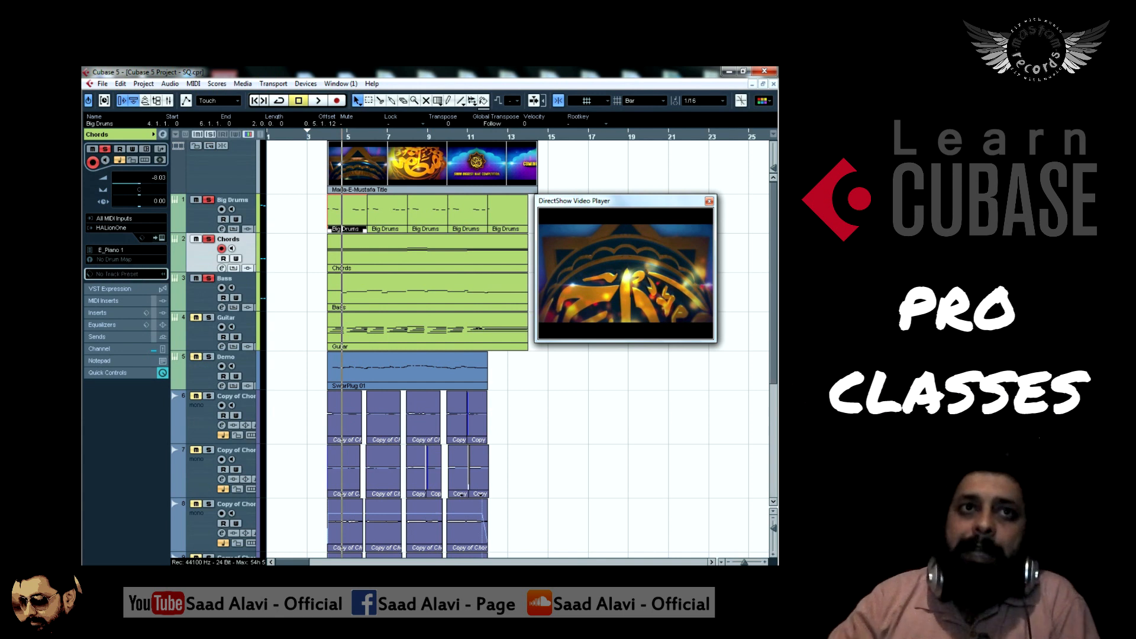
{"action": "left_click", "coordinate": [203, 291]}
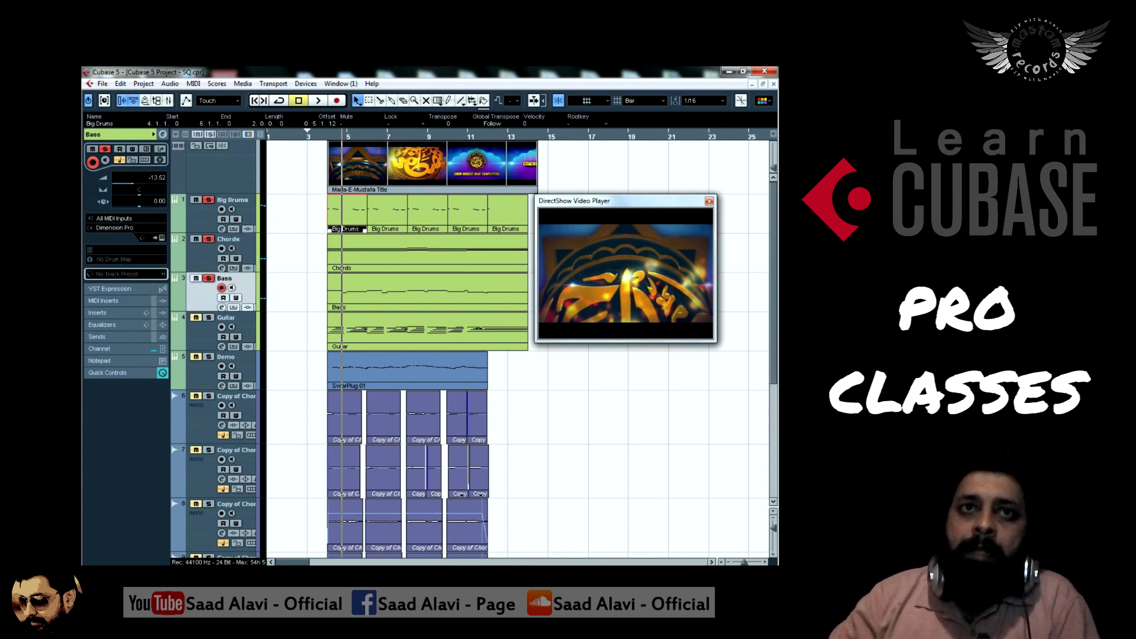
{"action": "key", "text": "KP_1"}
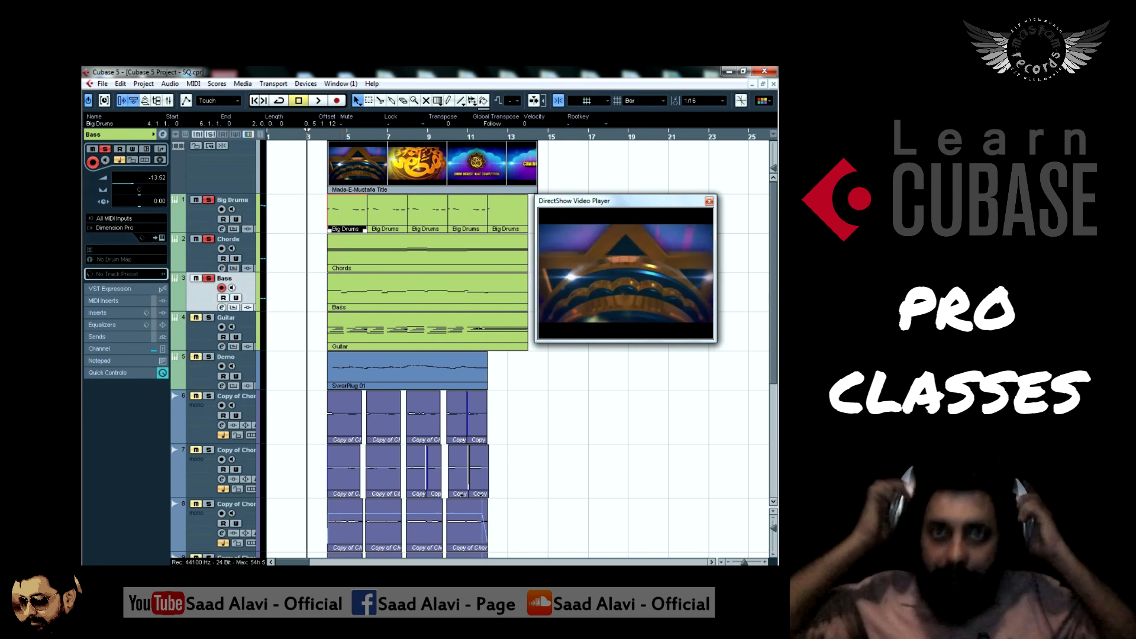
{"action": "key", "text": "space"}
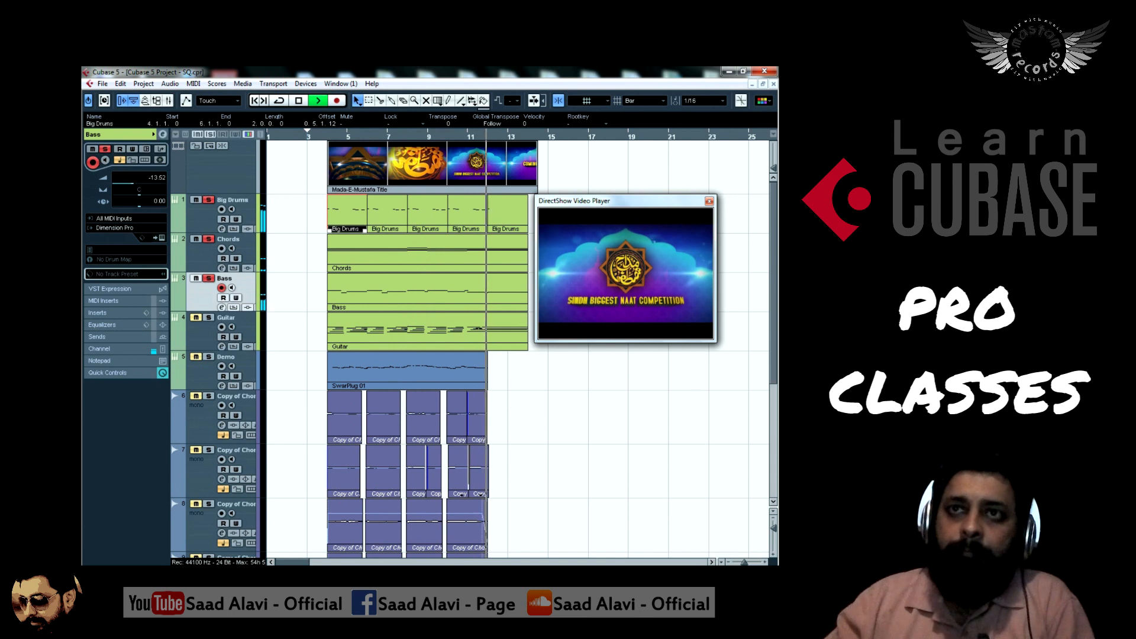
{"action": "key", "text": "space"}
Add the Guitar track to the soloed tracks and play the arrangement from bar 3
{"action": "key", "text": "l"}
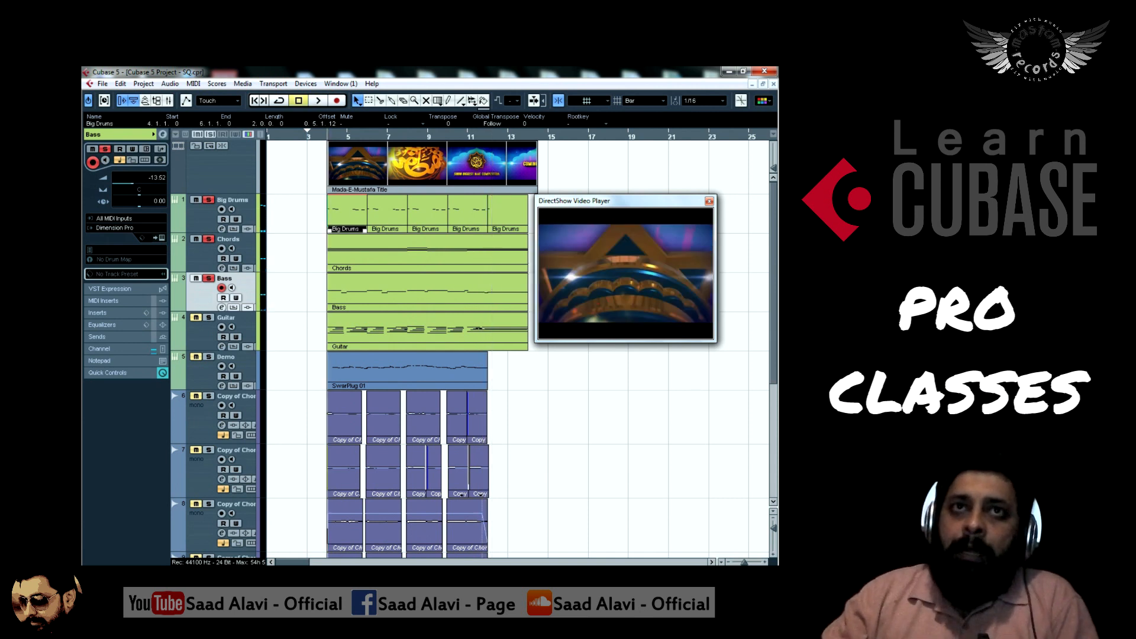
{"action": "key", "text": "KP_Subtract"}
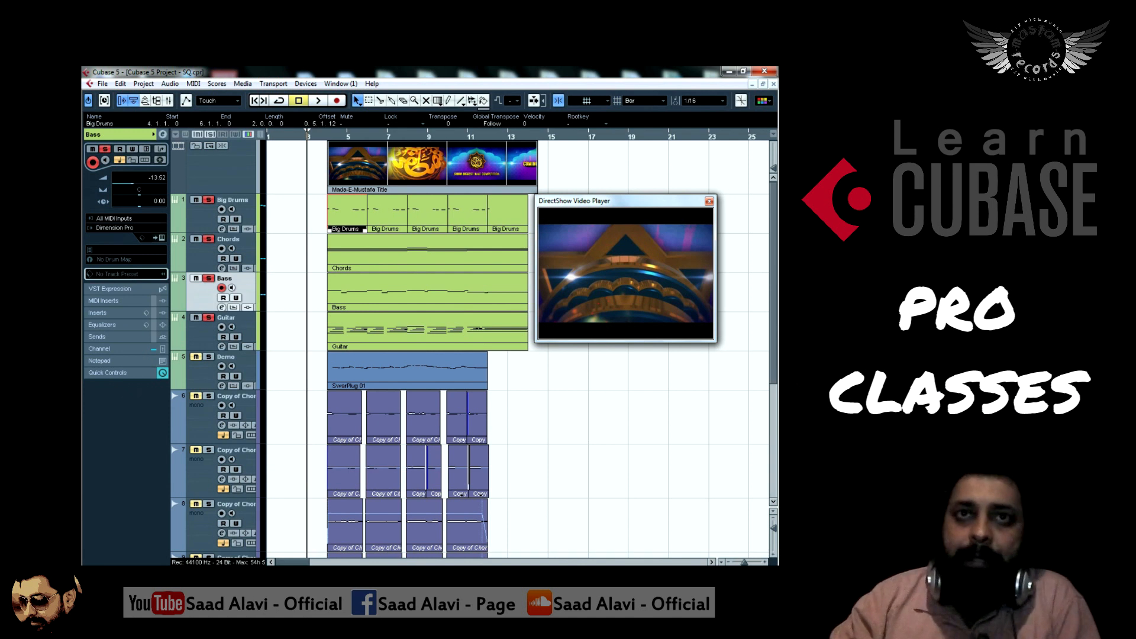
{"action": "key", "text": "space"}
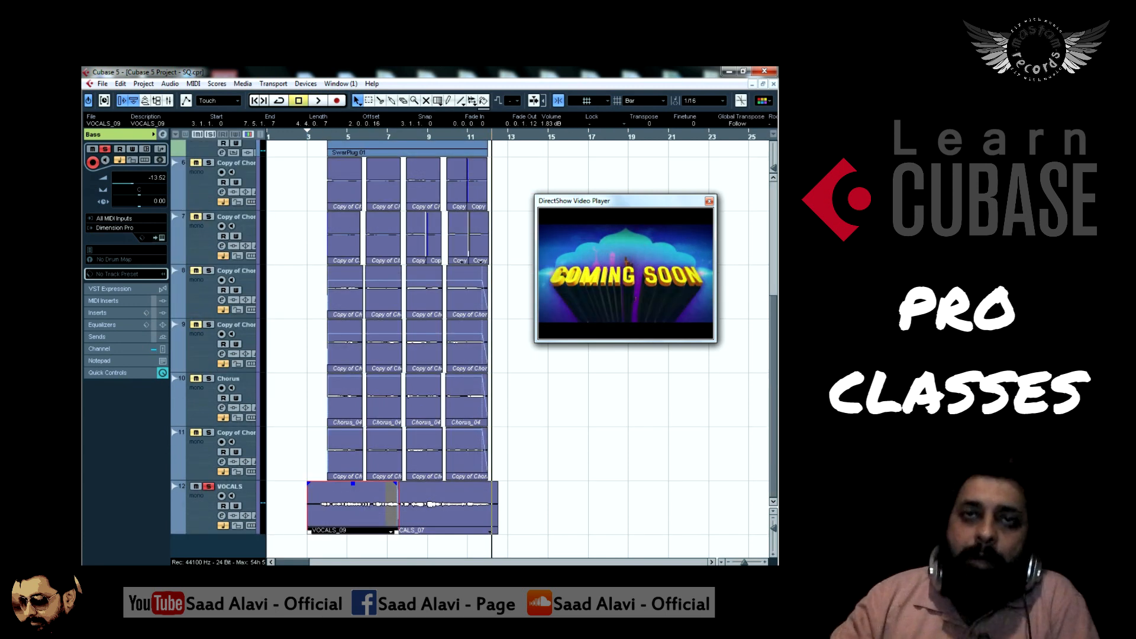
Solo all six chorus tracks, tracks 6 to 11
{"action": "scroll", "coordinate": [408, 349], "scroll_direction": "up", "scroll_amount": 5}
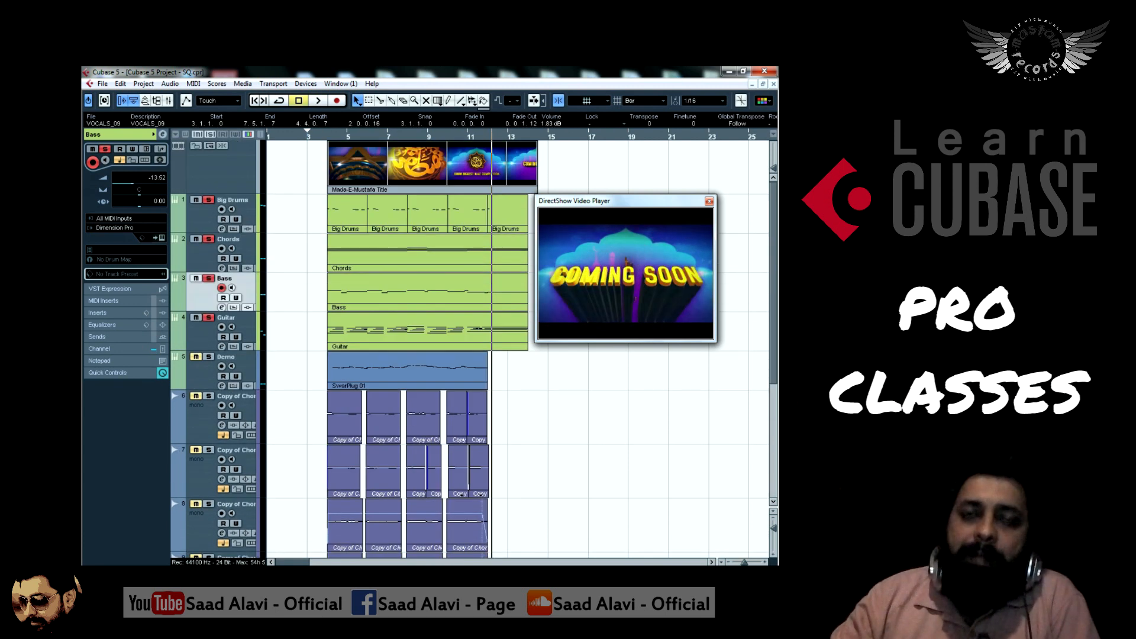
{"action": "scroll", "coordinate": [408, 349], "scroll_direction": "down", "scroll_amount": 2}
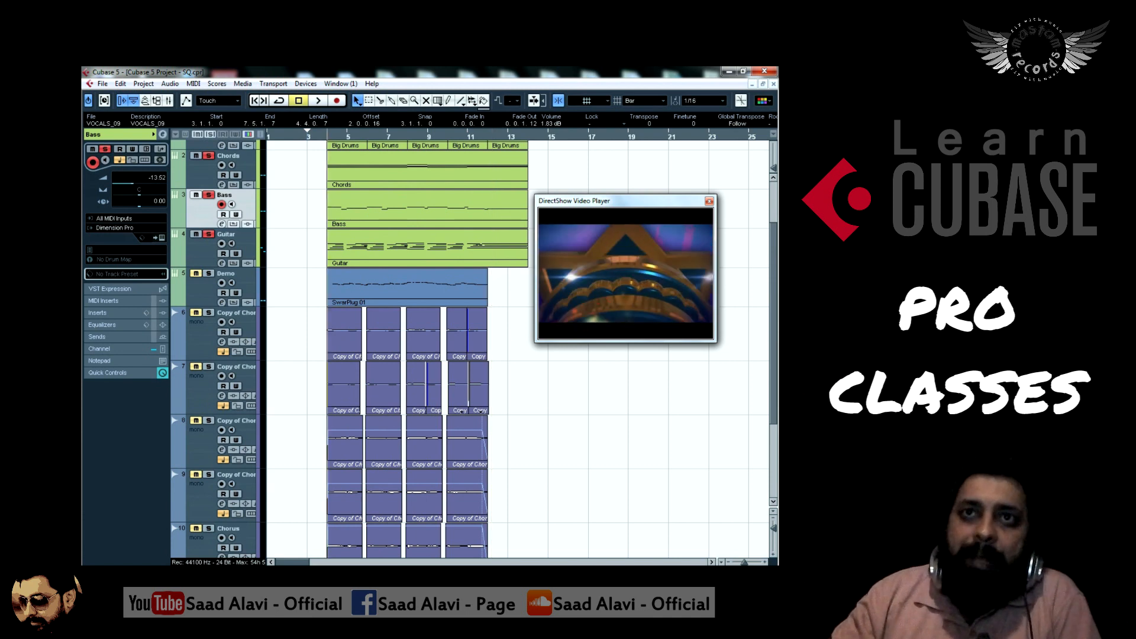
{"action": "scroll", "coordinate": [441, 349], "scroll_direction": "down", "scroll_amount": 4}
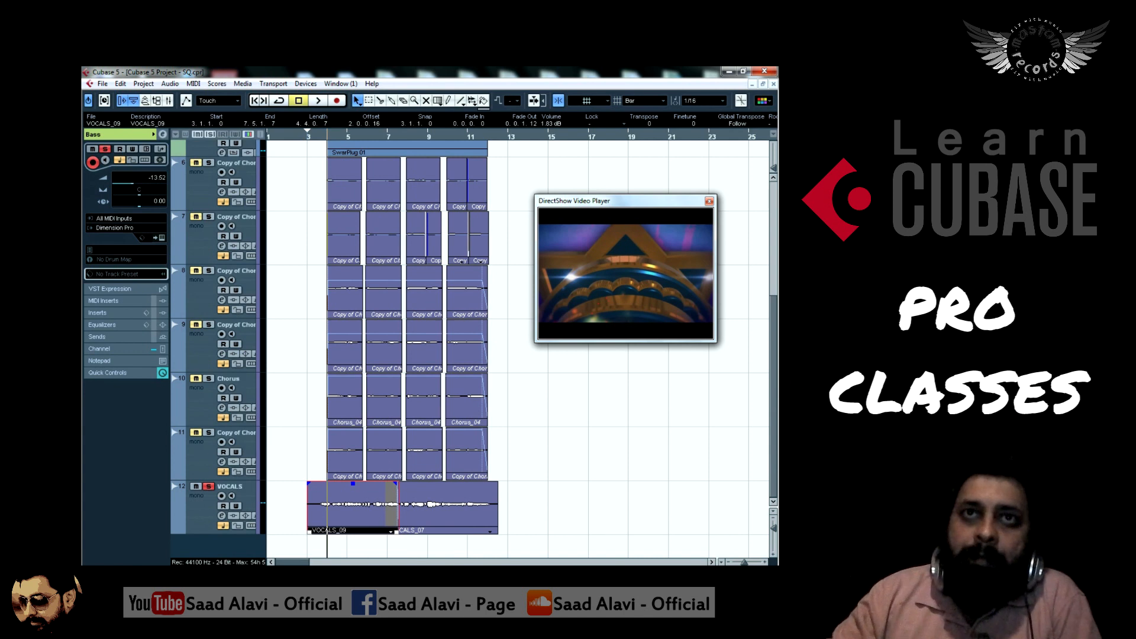
{"action": "scroll", "coordinate": [408, 349], "scroll_direction": "up", "scroll_amount": 4}
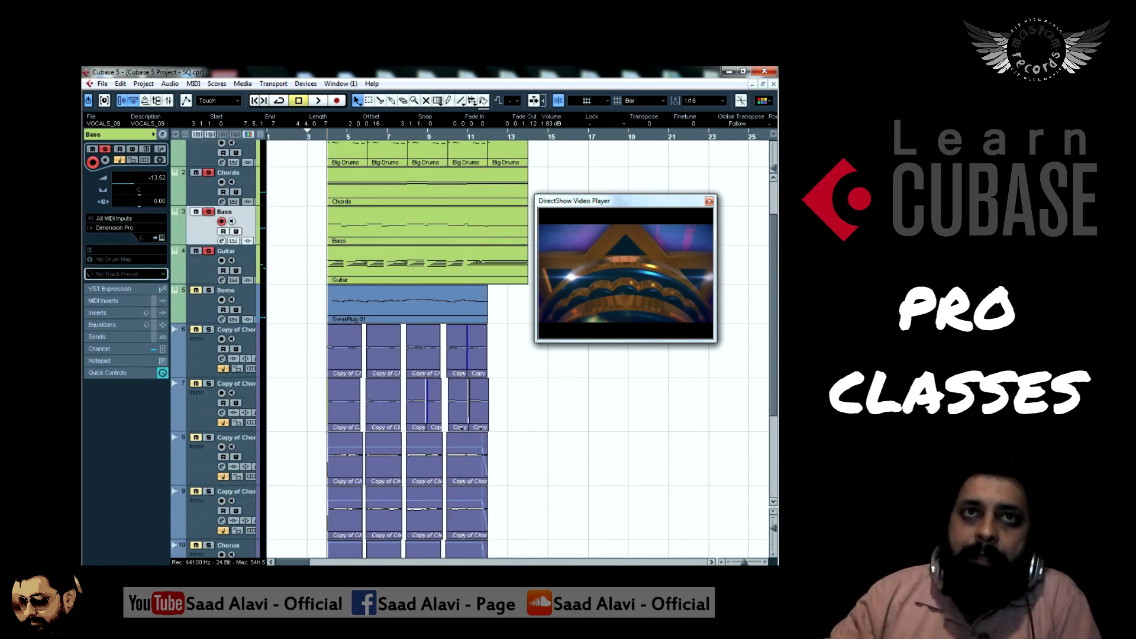
{"action": "left_click", "coordinate": [202, 354]}
{"action": "scroll", "coordinate": [202, 354], "scroll_direction": "down", "scroll_amount": 2}
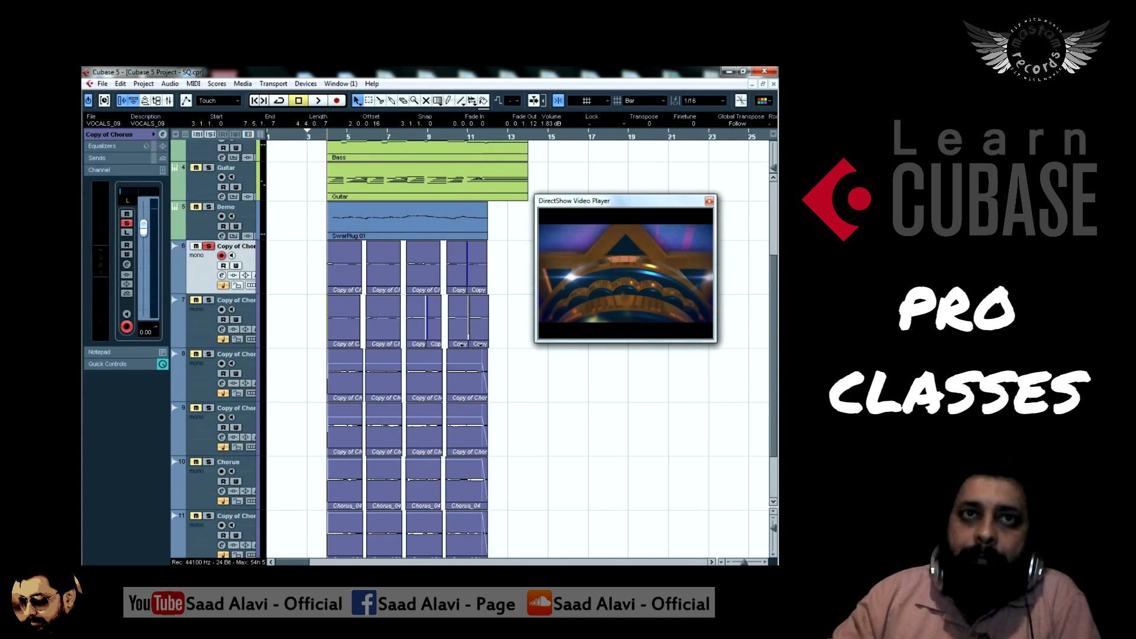
{"action": "key", "text": "Down"}
{"action": "key", "text": "s"}
{"action": "key", "text": "Down"}
{"action": "key", "text": "Down"}
{"action": "key", "text": "s"}
{"action": "key", "text": "Down"}
{"action": "key", "text": "s"}
{"action": "scroll", "coordinate": [467, 349], "scroll_direction": "down", "scroll_amount": 2}
{"action": "key", "text": "Down"}
{"action": "key", "text": "s"}
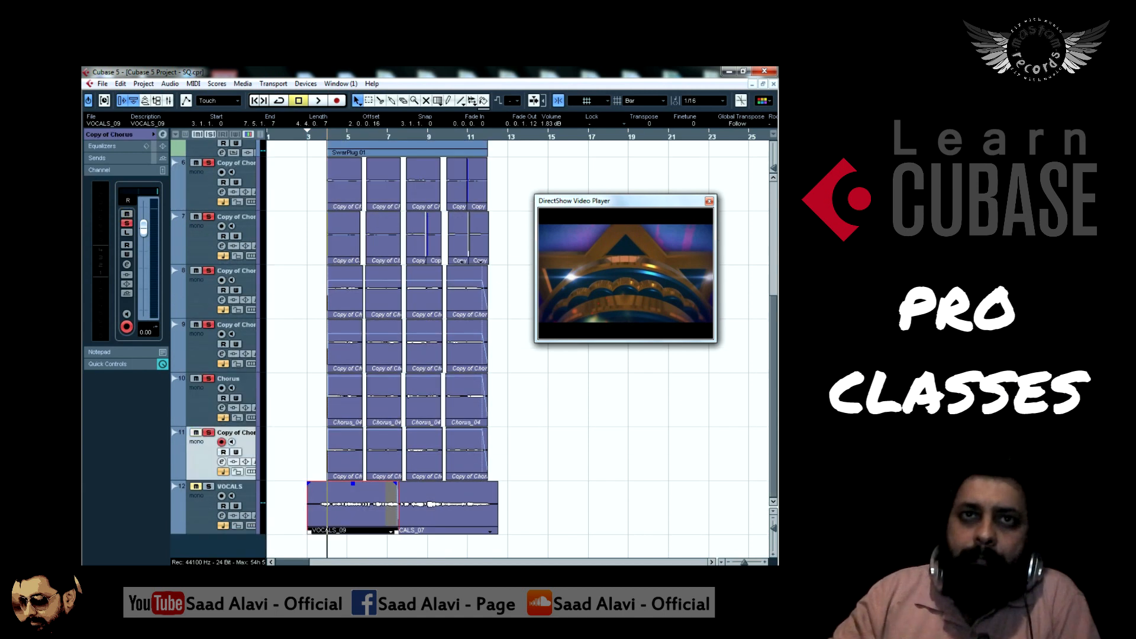
Play the soloed instrument, chorus and vocal tracks against the video, and clear solo on all tracks when finished
{"action": "key", "text": "space"}
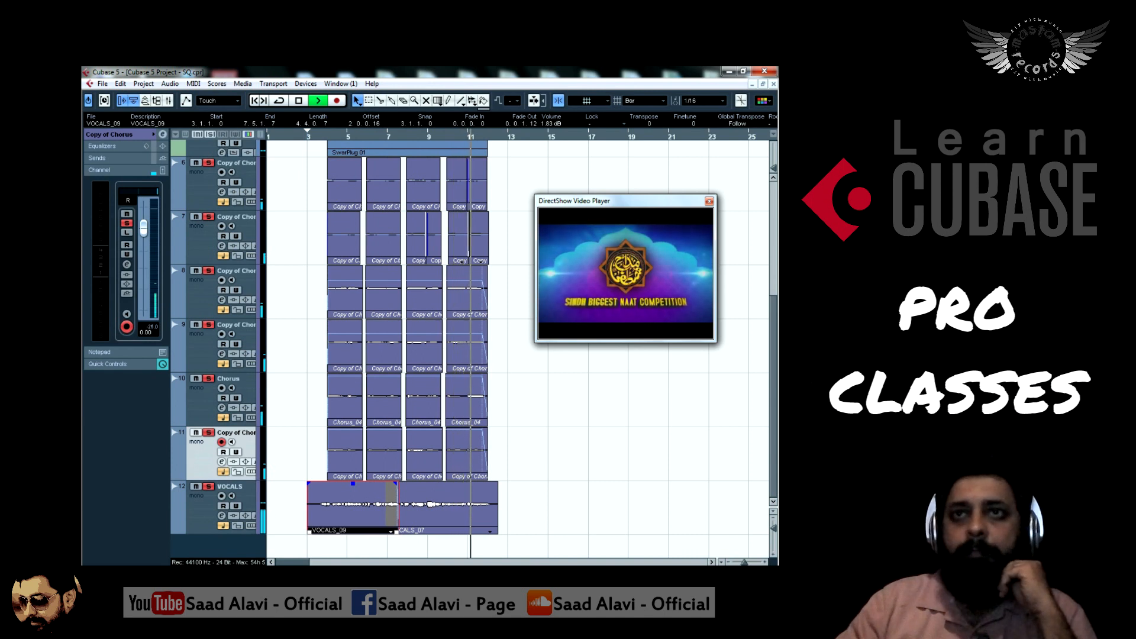
{"action": "key", "text": "space"}
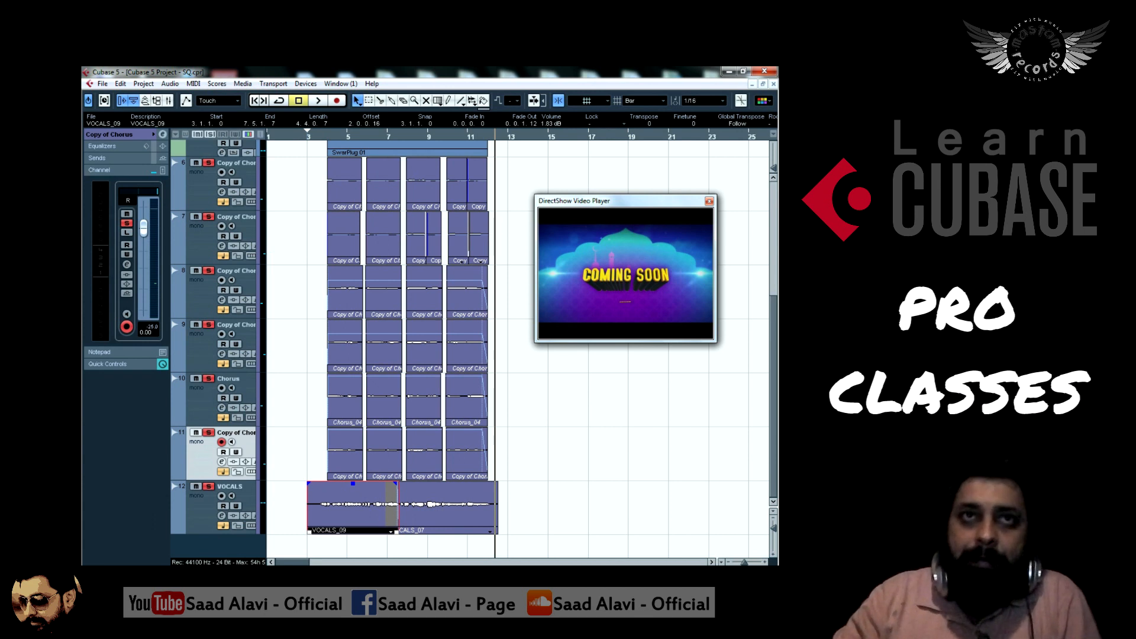
{"action": "left_click", "coordinate": [210, 134]}
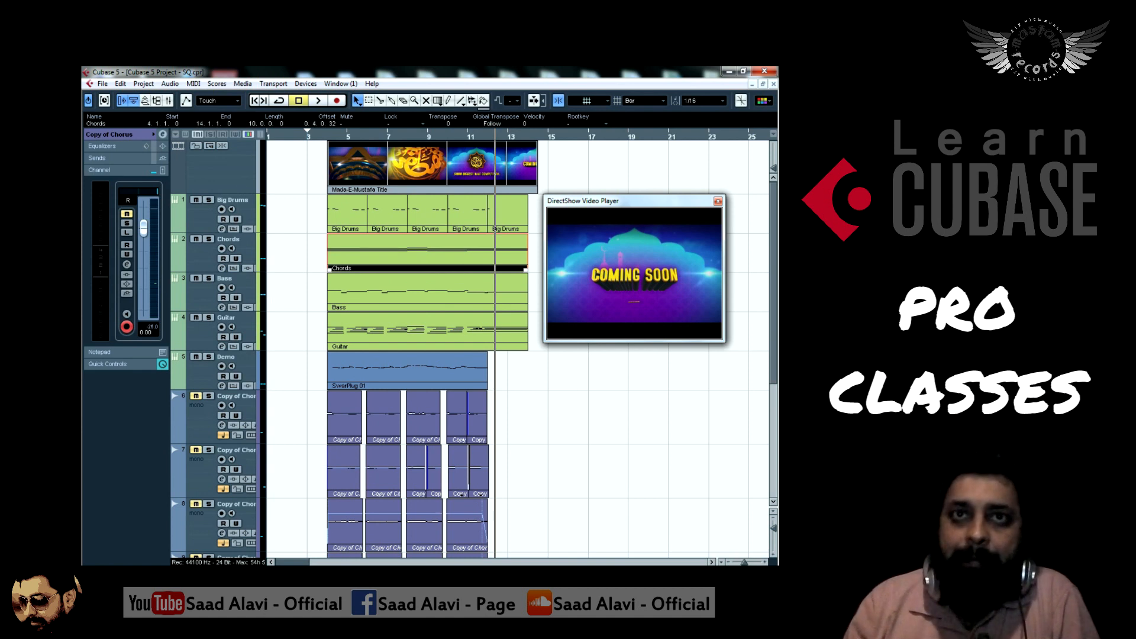
Move the video player window away from the parts and open the Chords part in the Key Editor
{"action": "key", "text": "l"}
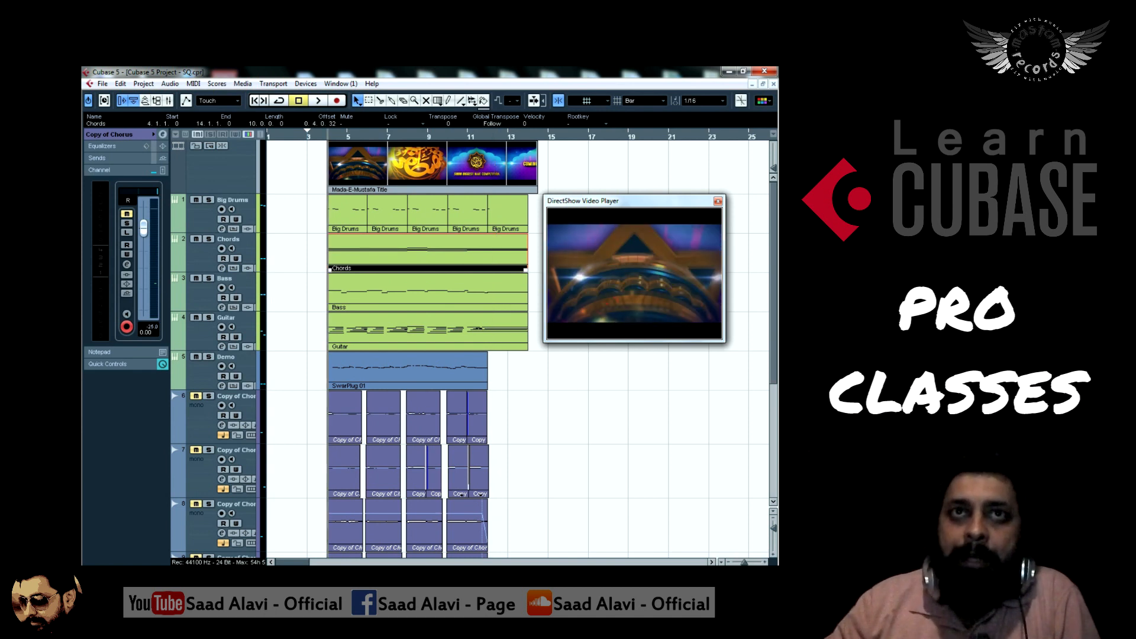
{"action": "left_click_drag", "start_coordinate": [621, 200], "coordinate": [669, 183]}
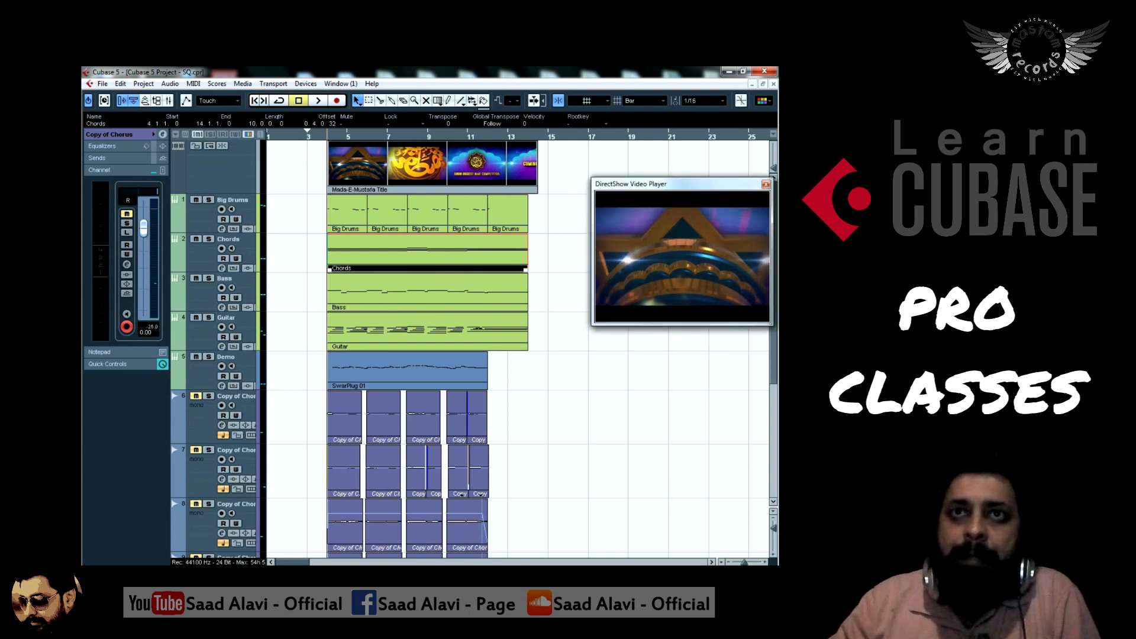
{"action": "key", "text": "Return"}
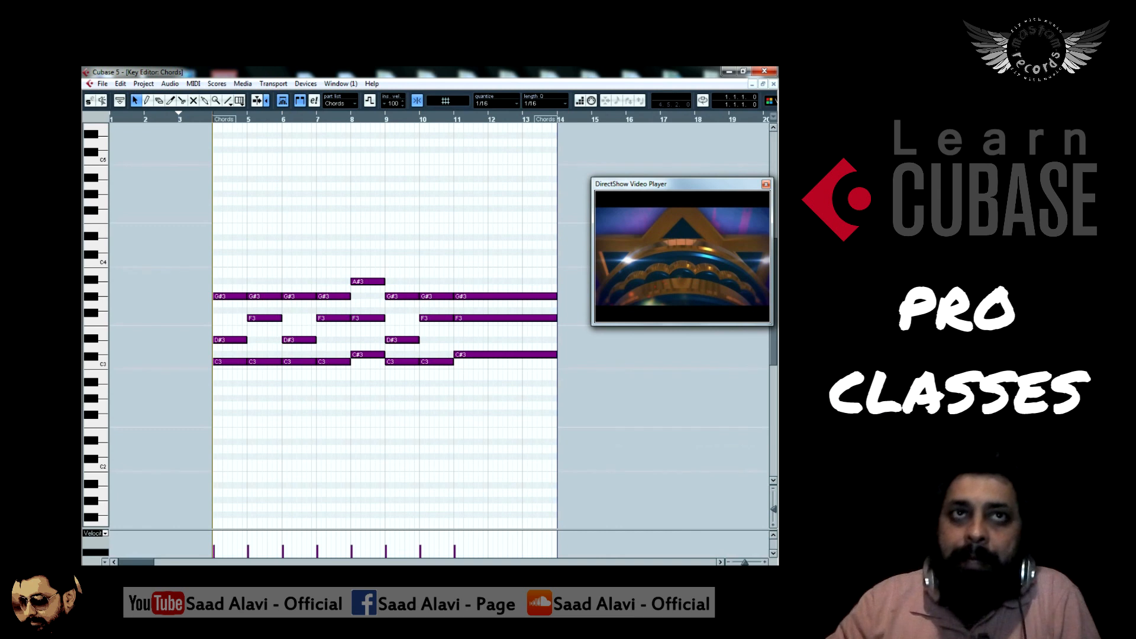
Mute all Chords notes above the lowest voice, leaving C3 and C#3, and play the soloed Chords track from the project view
{"action": "left_click_drag", "start_coordinate": [197, 347], "coordinate": [465, 259]}
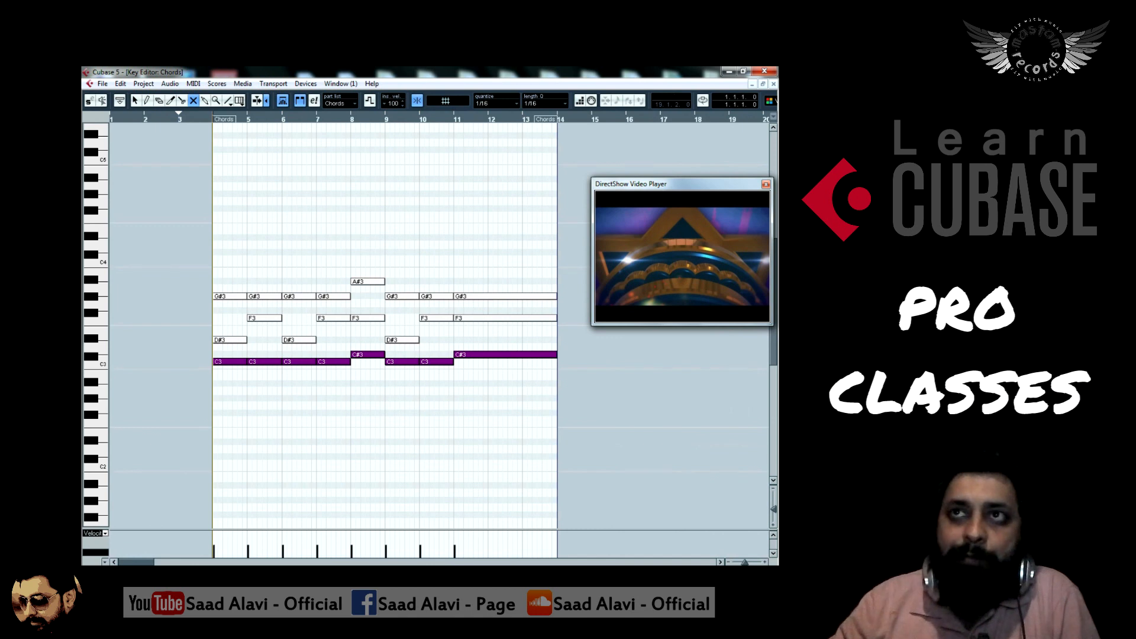
{"action": "left_click", "coordinate": [773, 84]}
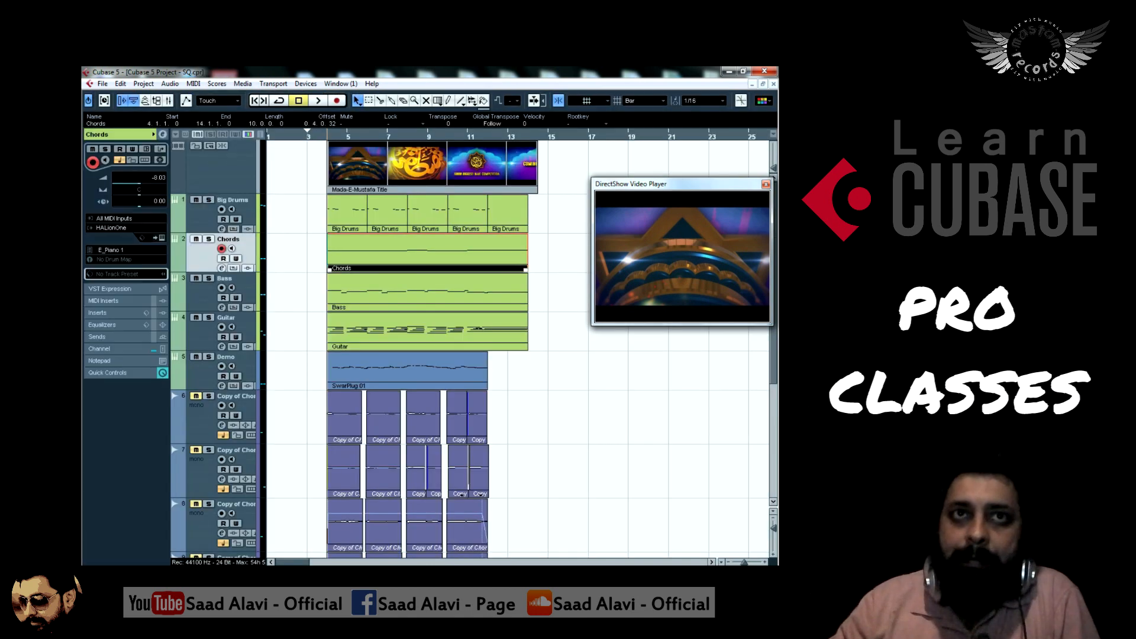
{"action": "key", "text": "space"}
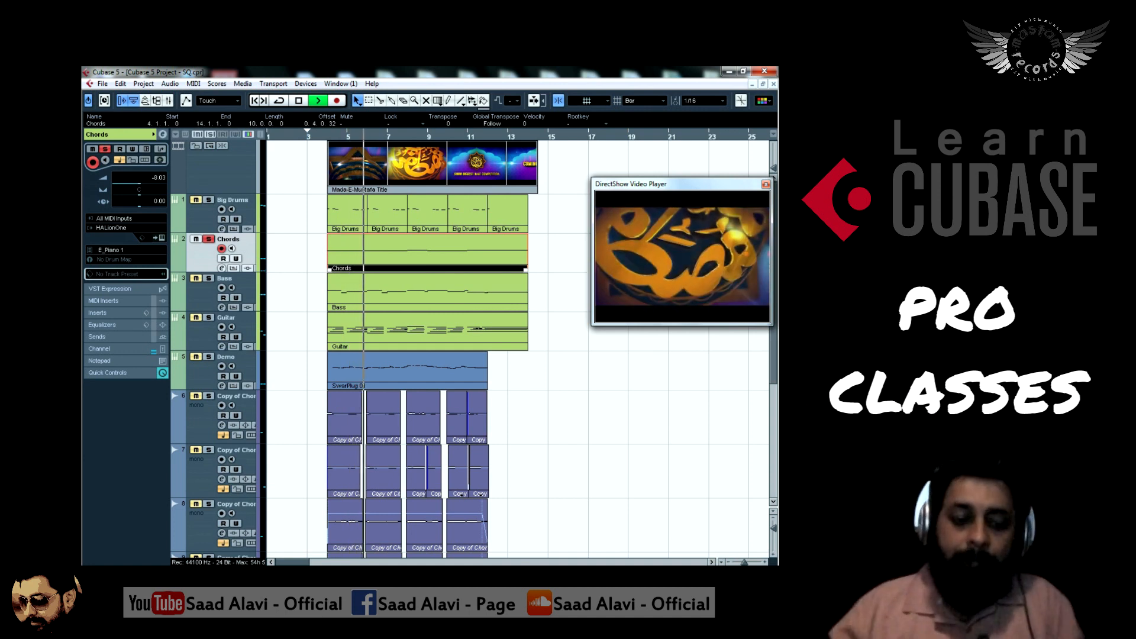
{"action": "key", "text": "space"}
Play chorus tracks 10 and 11 soloed with the Chords track, setting the Chords level to -4.10, and clear solo on track 10
{"action": "scroll", "coordinate": [429, 349], "scroll_direction": "down", "scroll_amount": 5}
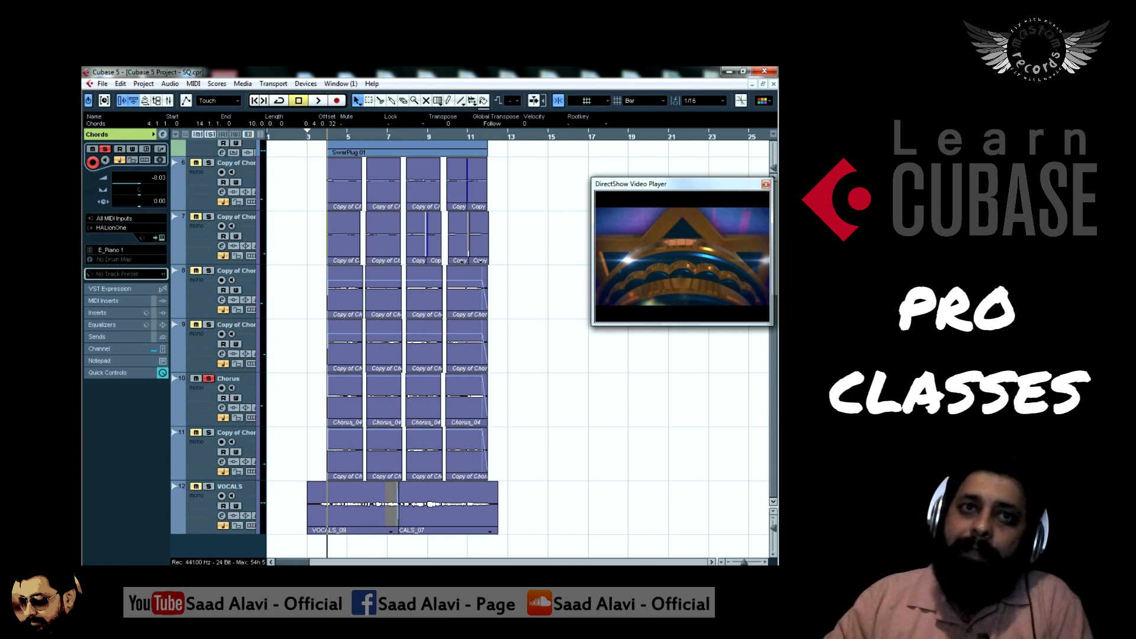
{"action": "key", "text": "space"}
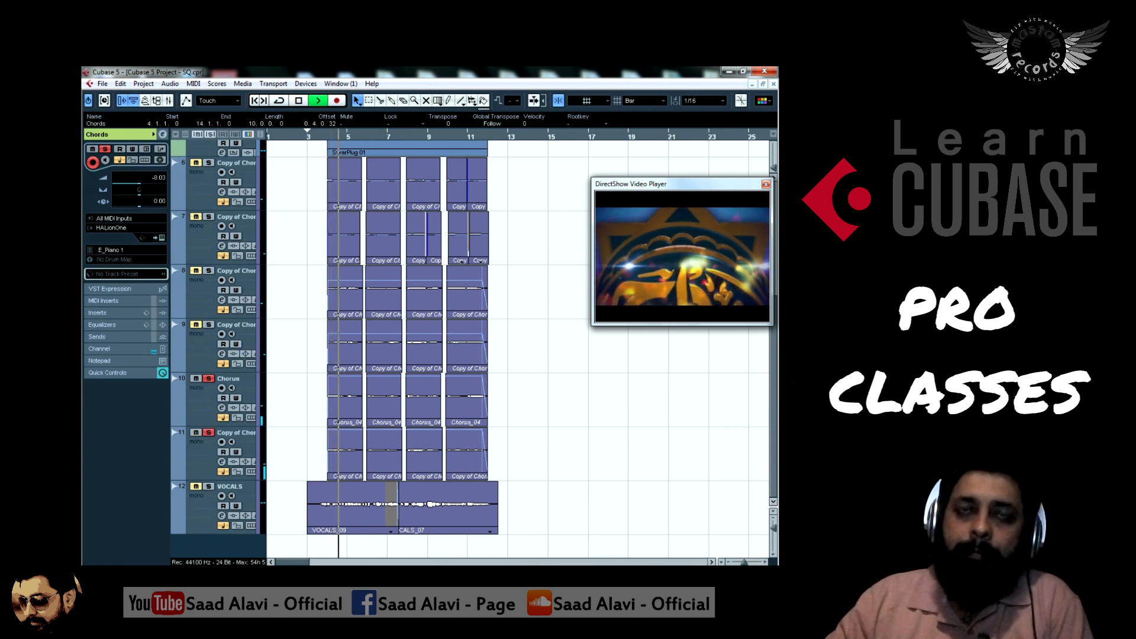
{"action": "scroll", "coordinate": [429, 349], "scroll_direction": "up", "scroll_amount": 5}
{"action": "left_click", "coordinate": [100, 348]}
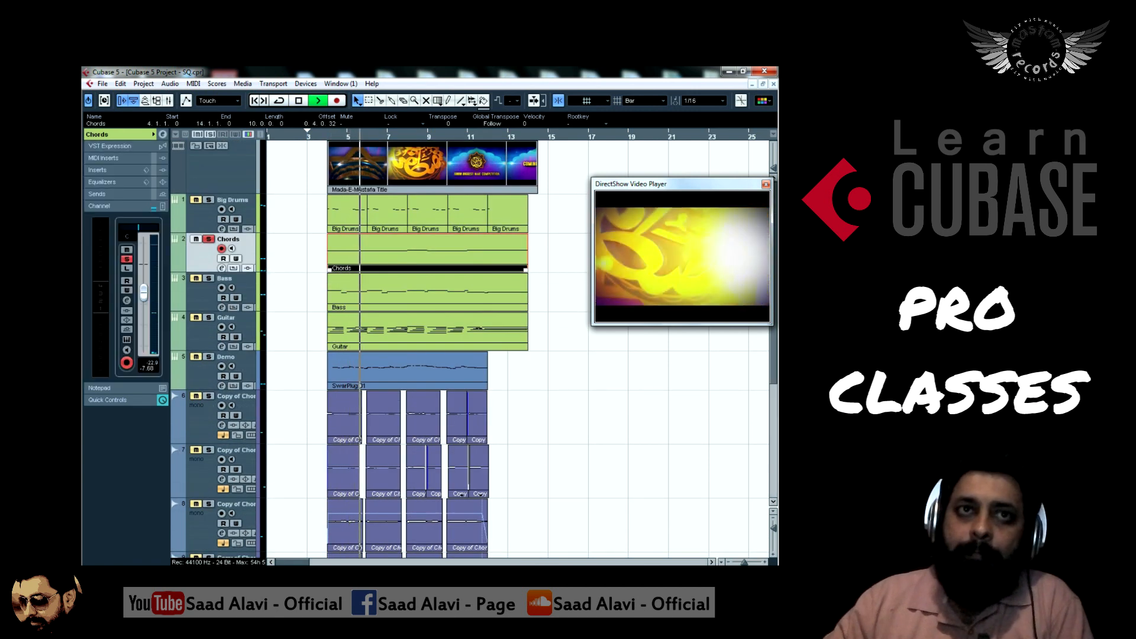
{"action": "scroll", "coordinate": [429, 350], "scroll_direction": "down", "scroll_amount": 2}
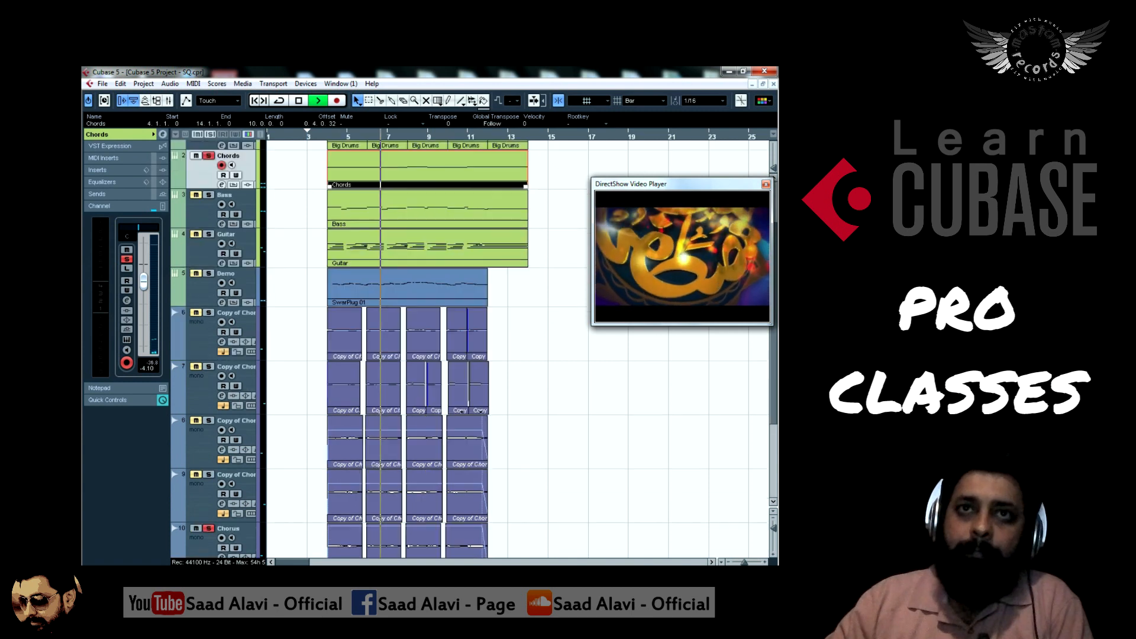
{"action": "scroll", "coordinate": [429, 350], "scroll_direction": "down", "scroll_amount": 3}
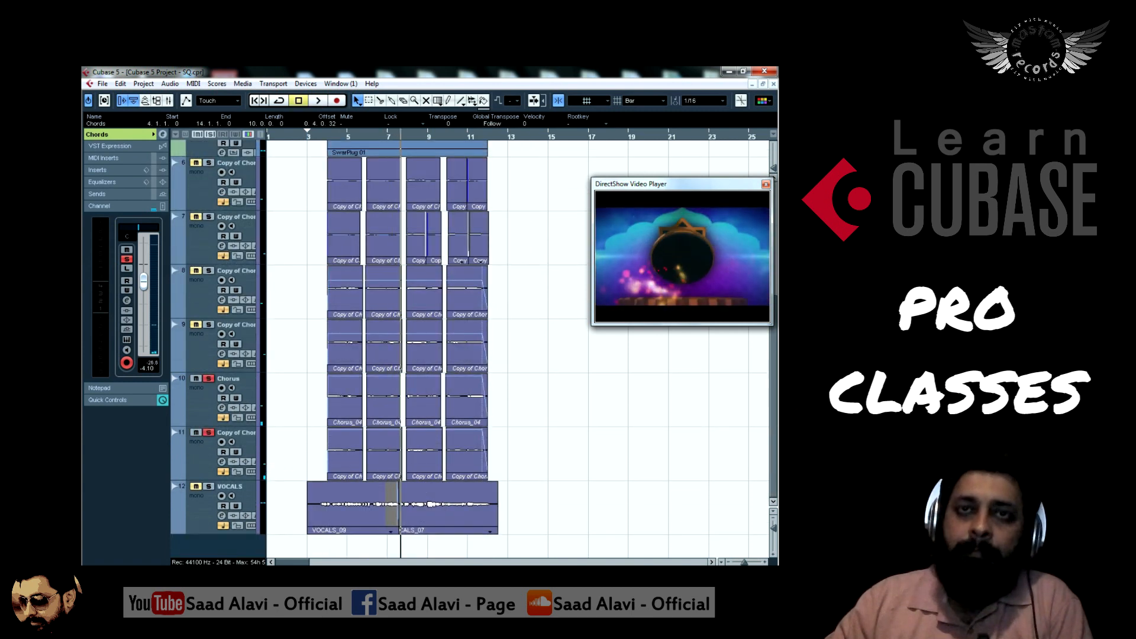
{"action": "key", "text": "space"}
{"action": "left_click", "coordinate": [208, 379]}
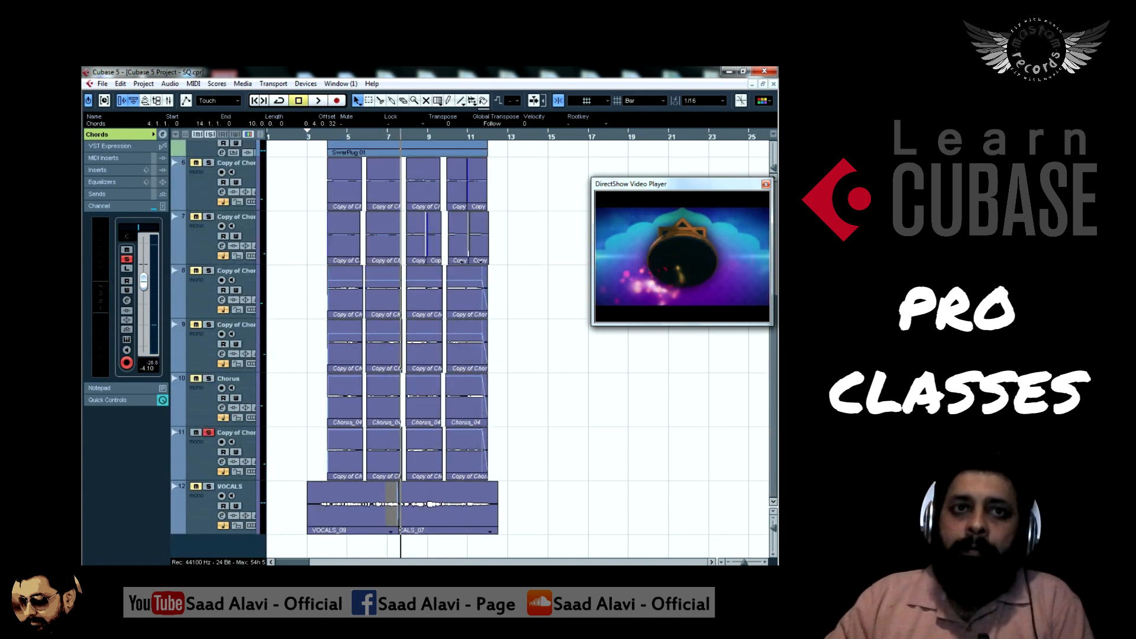
Switch the muted notes in the Chords part so only the middle voice, D#3 and F3, sounds, and close the editor
{"action": "scroll", "coordinate": [429, 349], "scroll_direction": "up", "scroll_amount": 5}
{"action": "double_click", "coordinate": [414, 255]}
{"action": "key", "text": "g"}
{"action": "key", "text": "g"}
{"action": "mouse_move", "coordinate": [170, 375]}
{"action": "left_mouse_down"}
{"action": "mouse_move", "coordinate": [431, 352]}
{"action": "mouse_move", "coordinate": [166, 317]}
{"action": "mouse_move", "coordinate": [165, 327]}
{"action": "mouse_move", "coordinate": [168, 316]}
{"action": "left_mouse_up"}
{"action": "key", "text": "Return"}
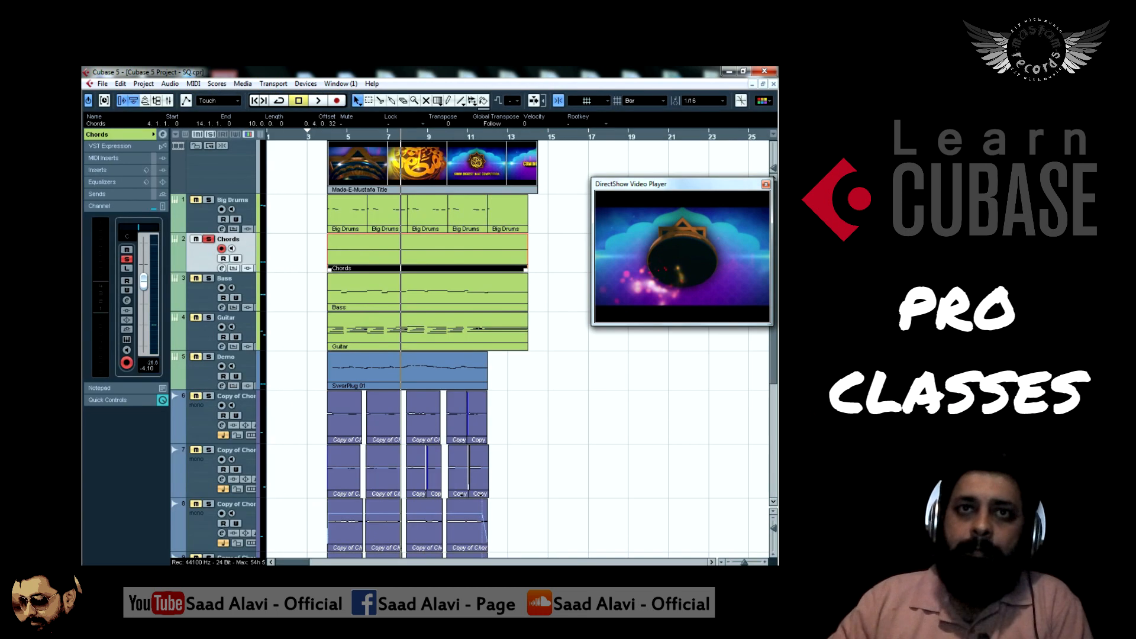
Solo chorus tracks 8 and 9 and play them together with the middle chord voice
{"action": "scroll", "coordinate": [426, 349], "scroll_direction": "down", "scroll_amount": 4}
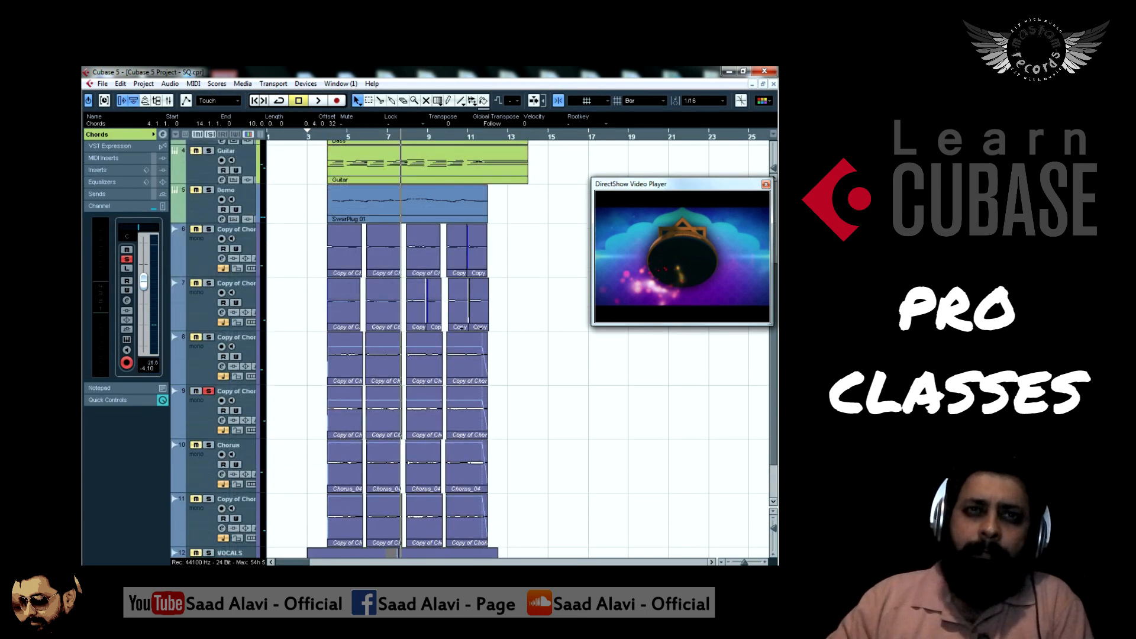
{"action": "key", "text": "space"}
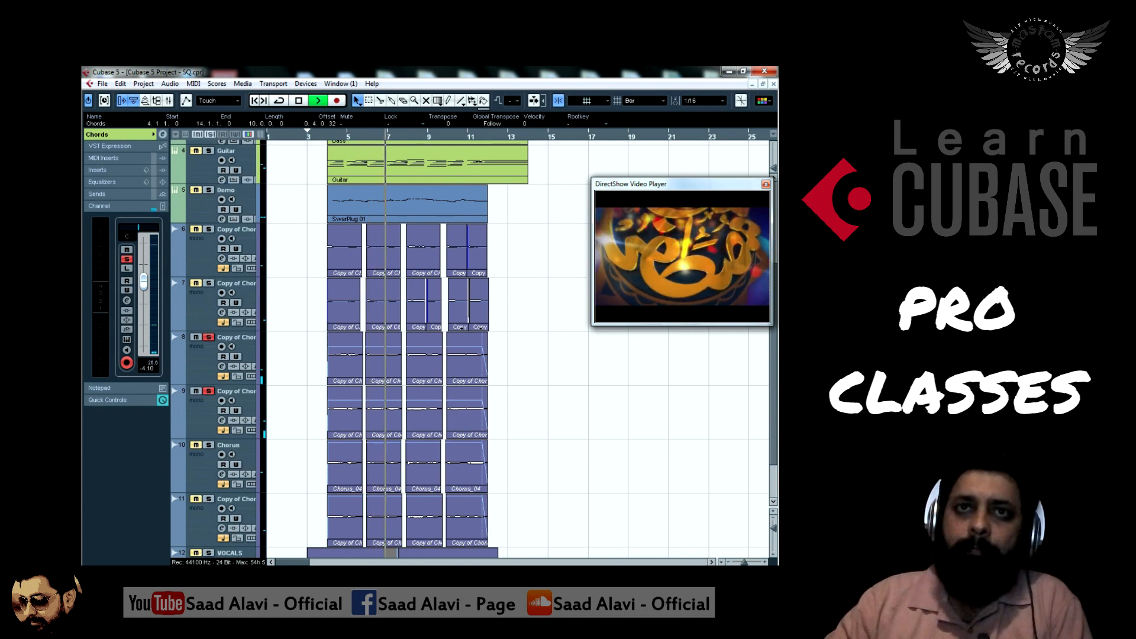
{"action": "key", "text": "space"}
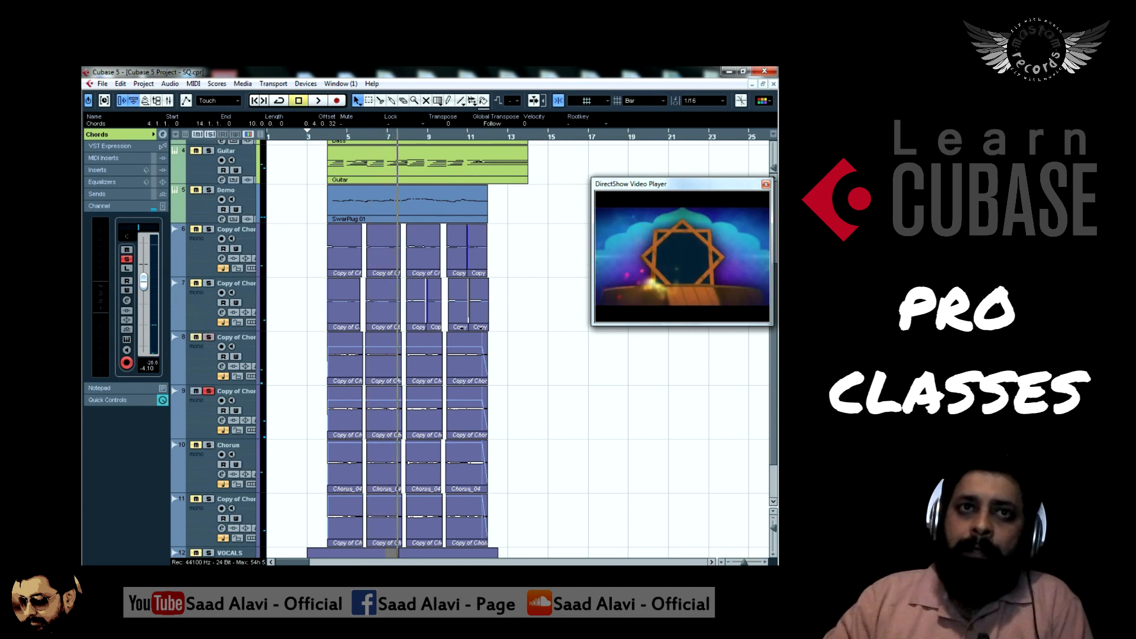
Clear solo on track 9 and mute all Chords notes except the top voice, G#3 and A#3
{"action": "left_click", "coordinate": [208, 391]}
{"action": "scroll", "coordinate": [208, 391], "scroll_direction": "up", "scroll_amount": 4}
{"action": "double_click", "coordinate": [338, 245]}
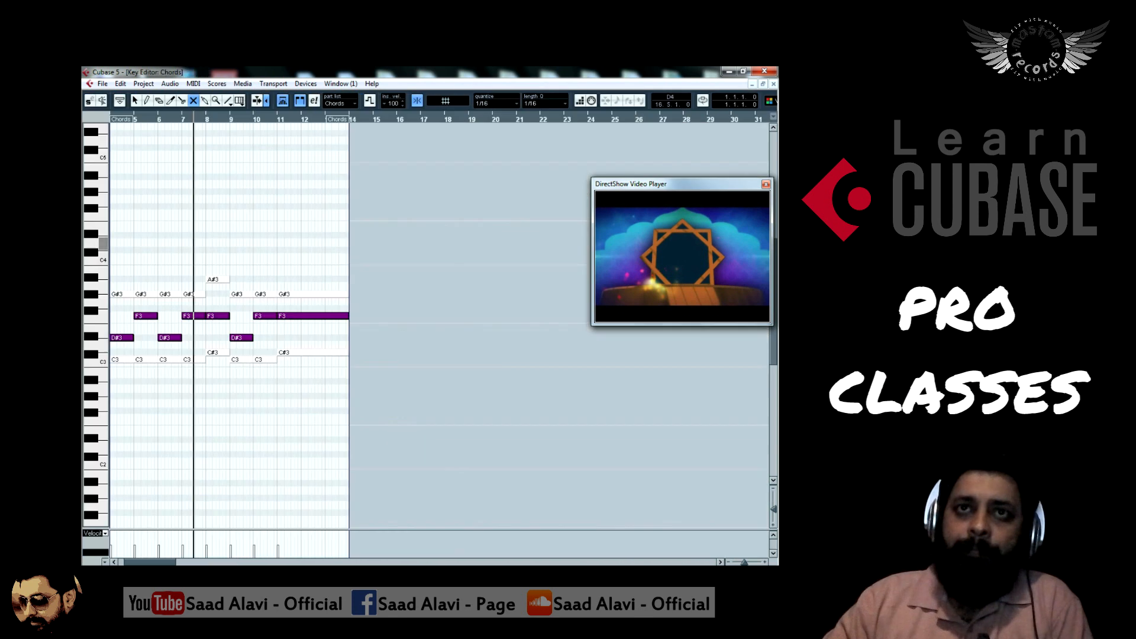
{"action": "left_click", "coordinate": [338, 308]}
{"action": "left_click_drag", "start_coordinate": [349, 302], "coordinate": [105, 243]}
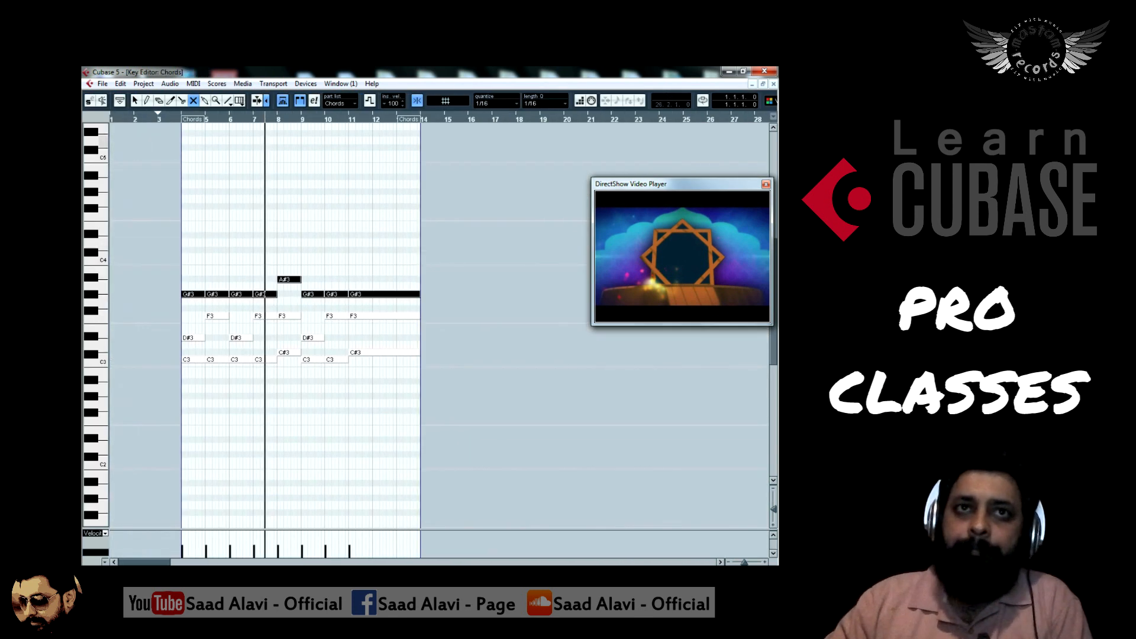
{"action": "key", "text": "Return"}
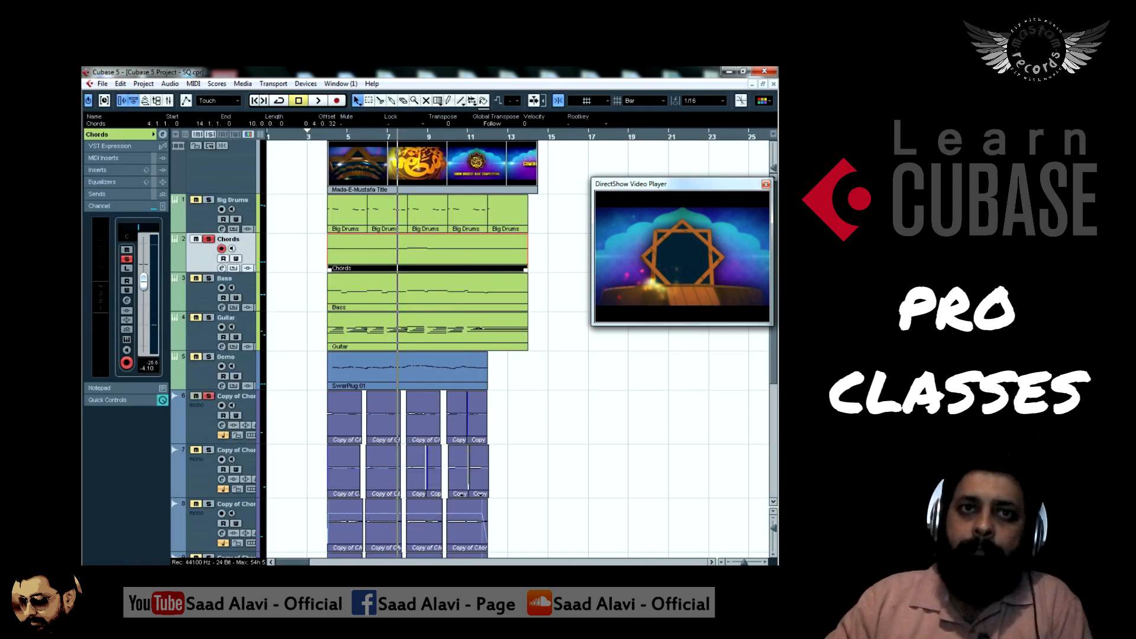
Solo chorus tracks 6 and 7 and play them with the top chord voice through to bar 12
{"action": "key", "text": "l"}
{"action": "key", "text": "space"}
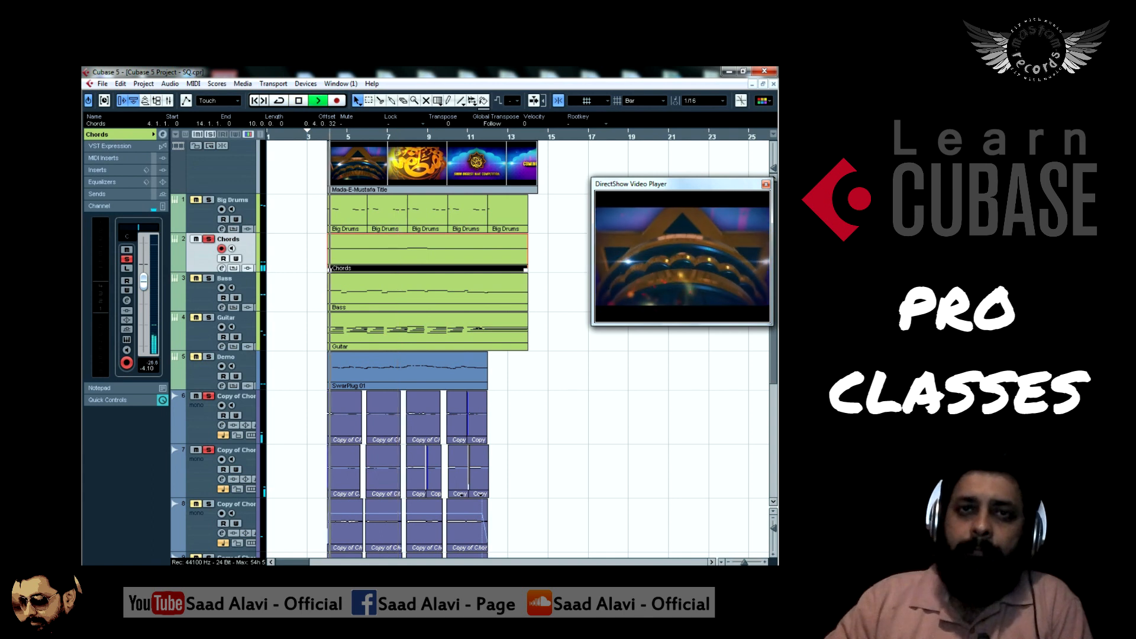
{"action": "scroll", "coordinate": [518, 343], "scroll_direction": "down", "scroll_amount": 3}
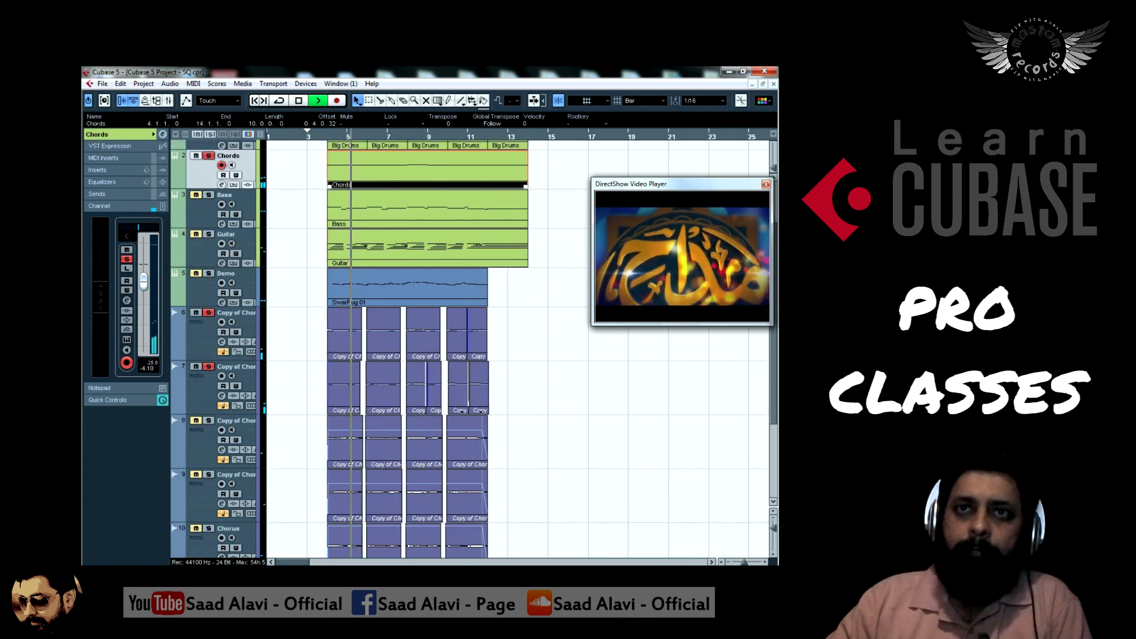
{"action": "scroll", "coordinate": [426, 349], "scroll_direction": "up", "scroll_amount": 3}
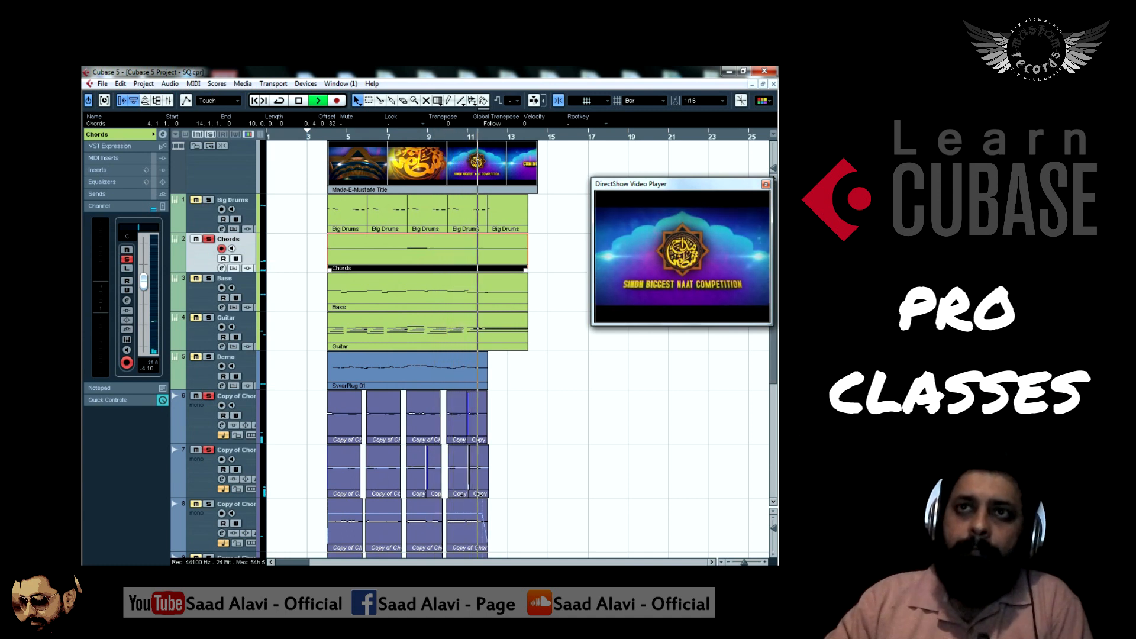
{"action": "key", "text": "space"}
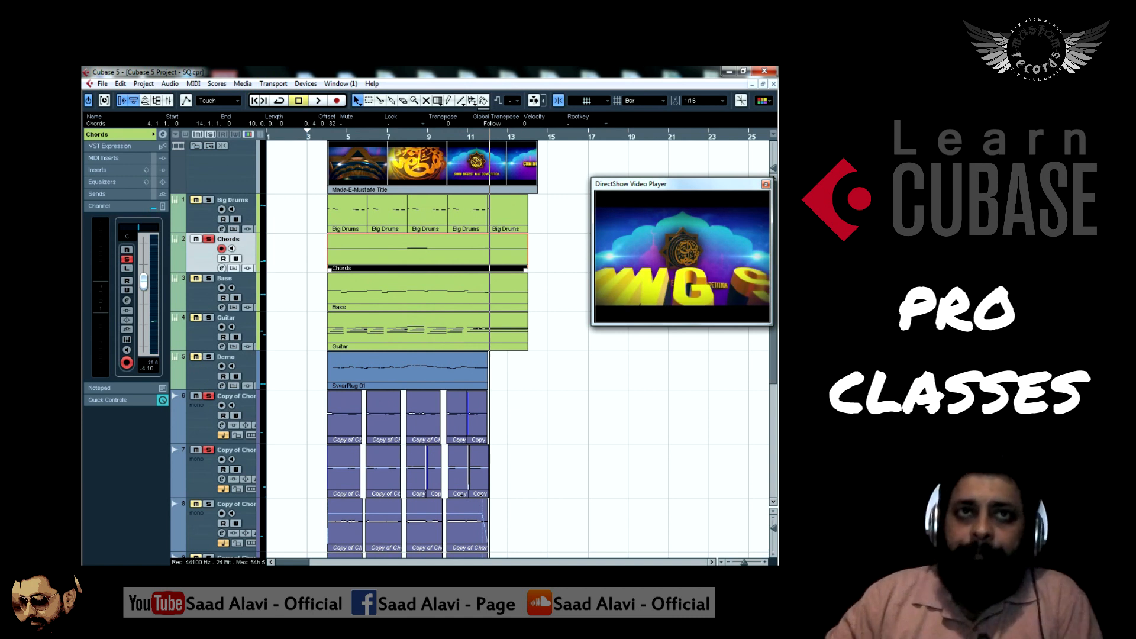
Clear solo on all tracks, unmute every note of the Chords part to review the full chords, and close the editor
{"action": "left_click", "coordinate": [210, 134]}
{"action": "double_click", "coordinate": [417, 259]}
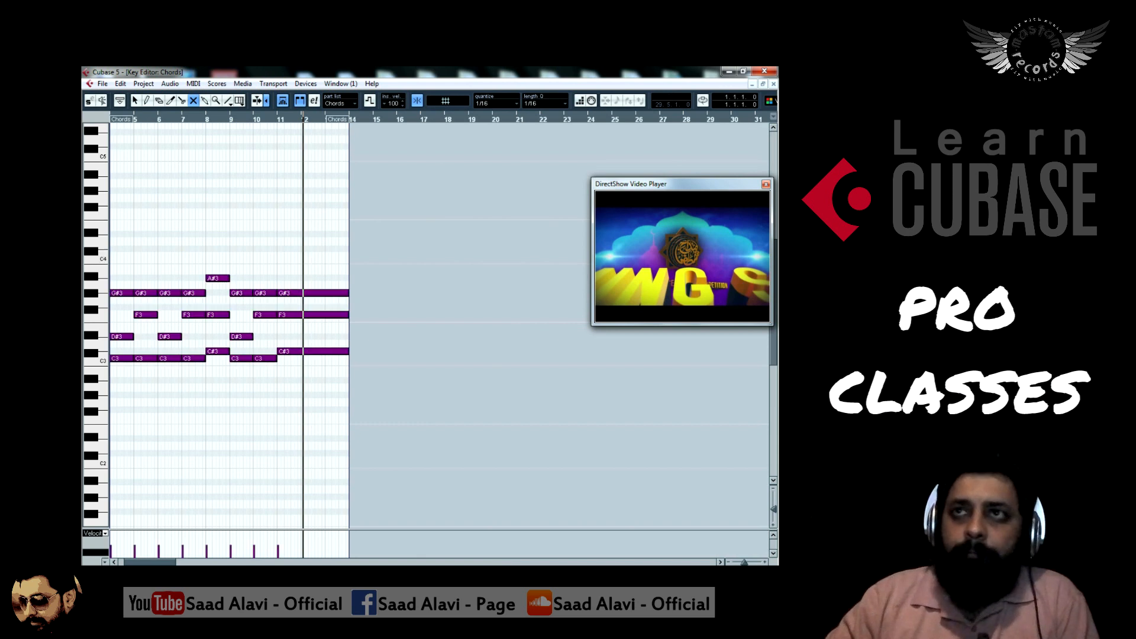
{"action": "left_click", "coordinate": [774, 84]}
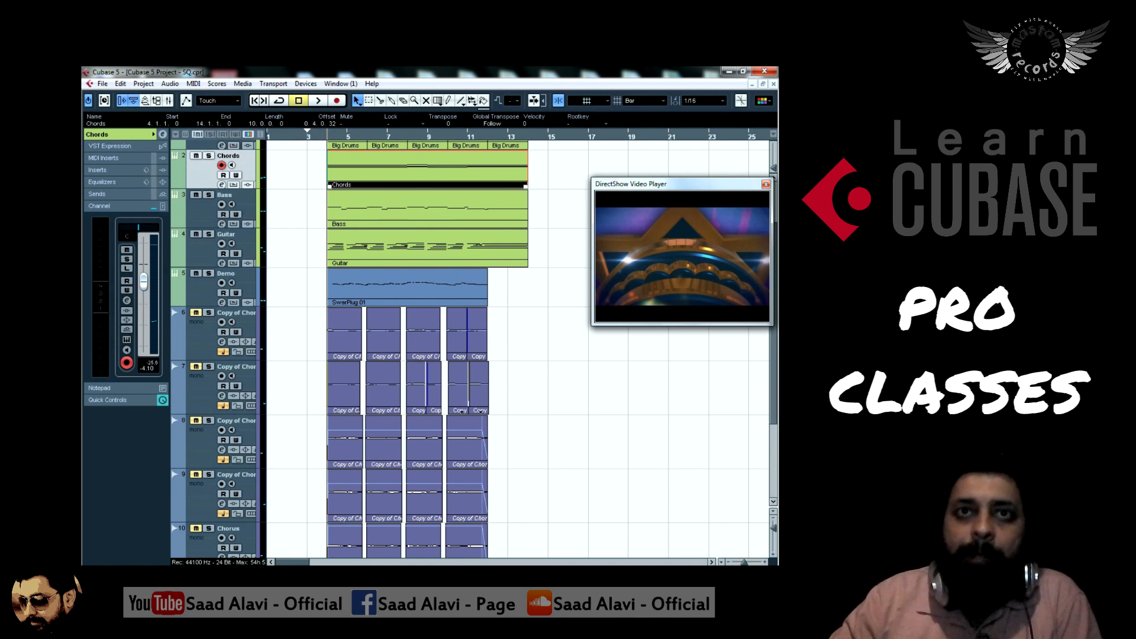
Set an active cycle range from bar 4 to bar 12, solo chorus track 6 and open its channel settings
{"action": "key", "text": "h"}
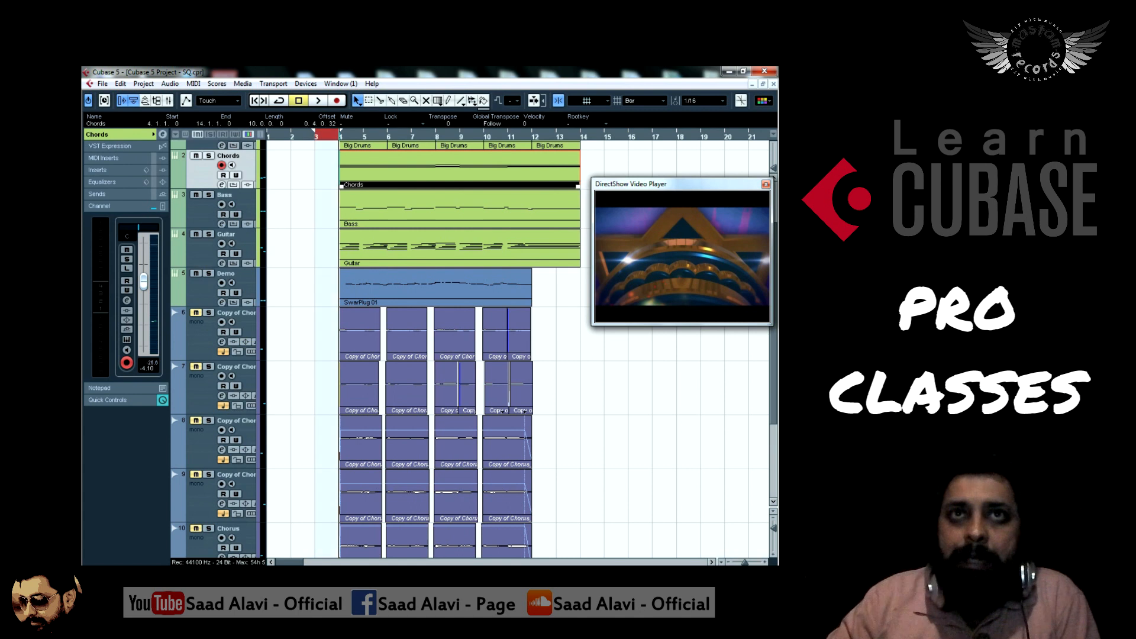
{"action": "left_click", "coordinate": [532, 136], "text": "alt"}
{"action": "left_click", "coordinate": [222, 192]}
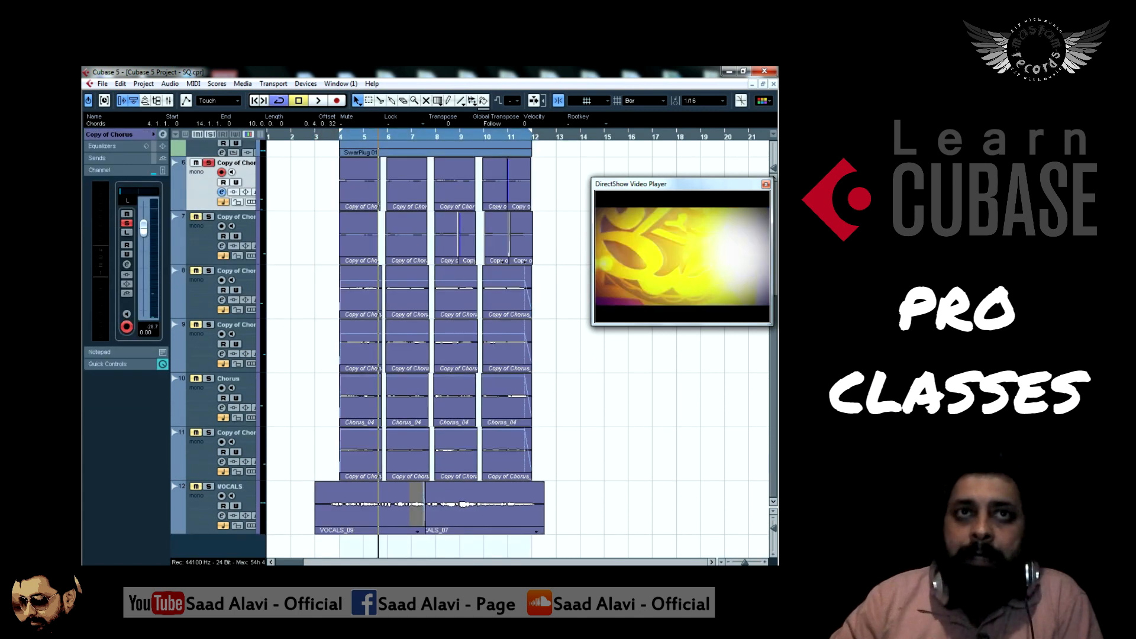
{"action": "left_click", "coordinate": [697, 247]}
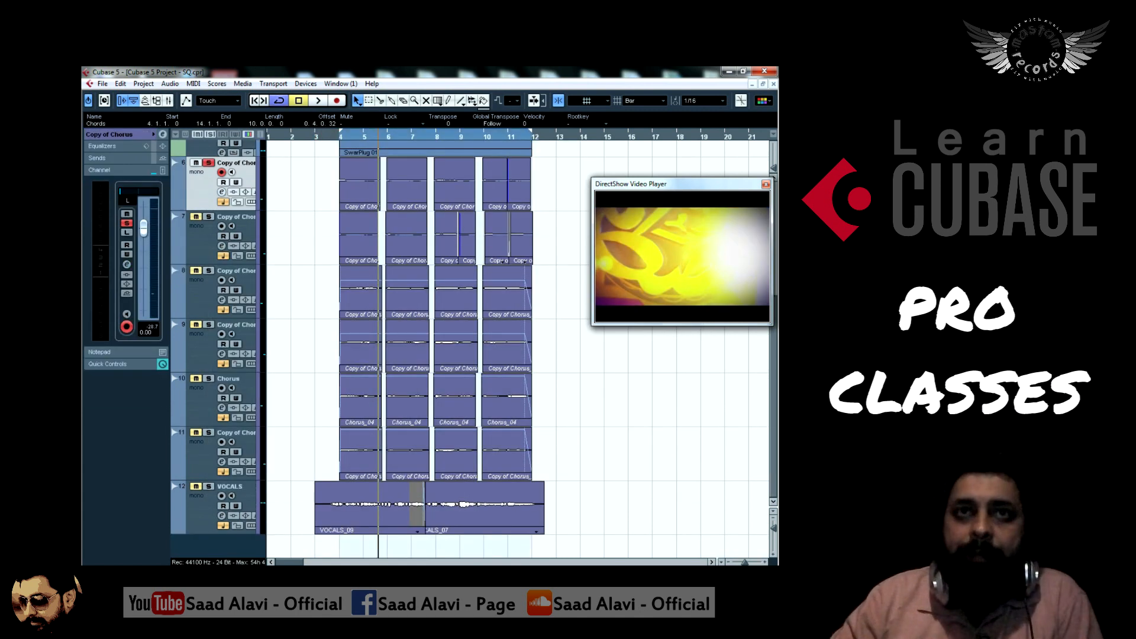
{"action": "left_click", "coordinate": [222, 192]}
Load Harmony Engine in track 6's first insert slot, solo its input, 8va and 8vb voices, and audition the result
{"action": "left_click", "coordinate": [254, 283]}
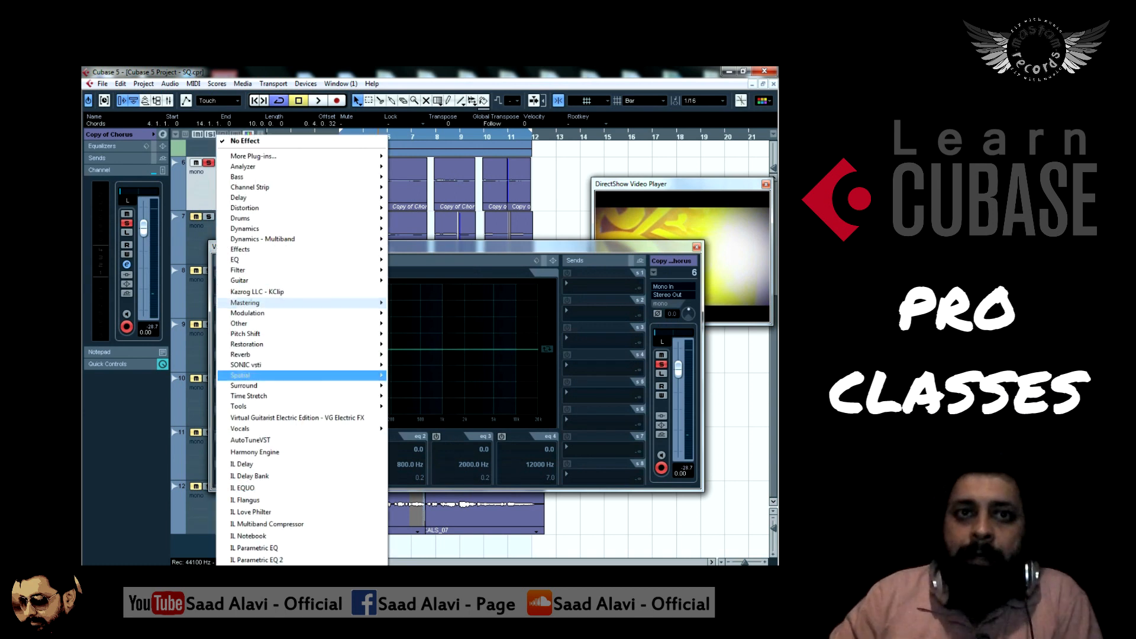
{"action": "left_click", "coordinate": [254, 448]}
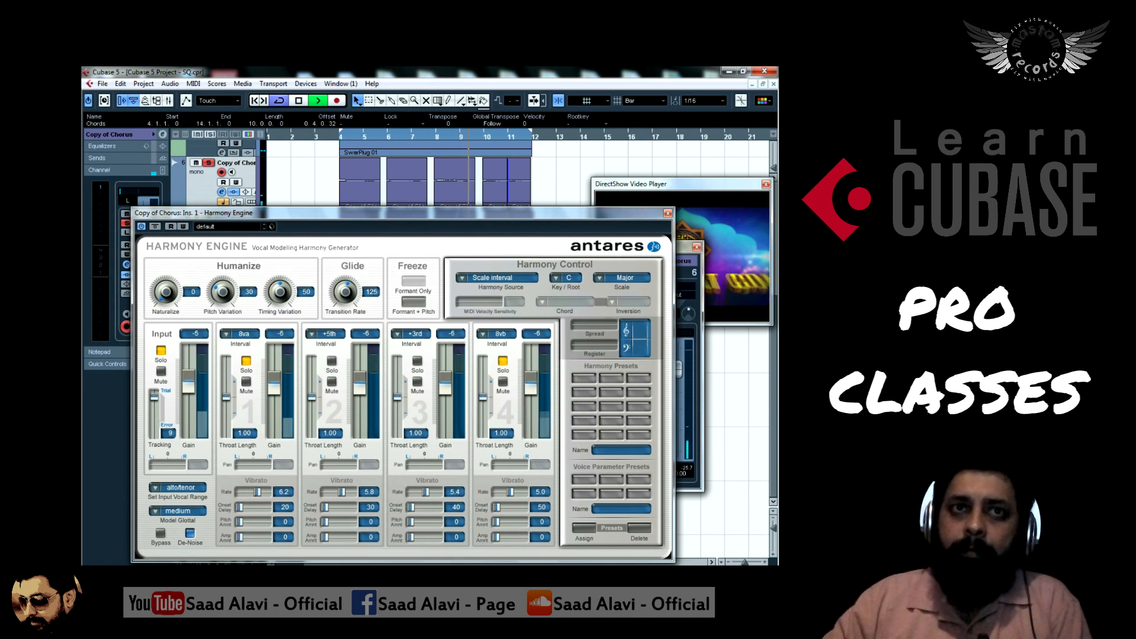
{"action": "left_click", "coordinate": [667, 213]}
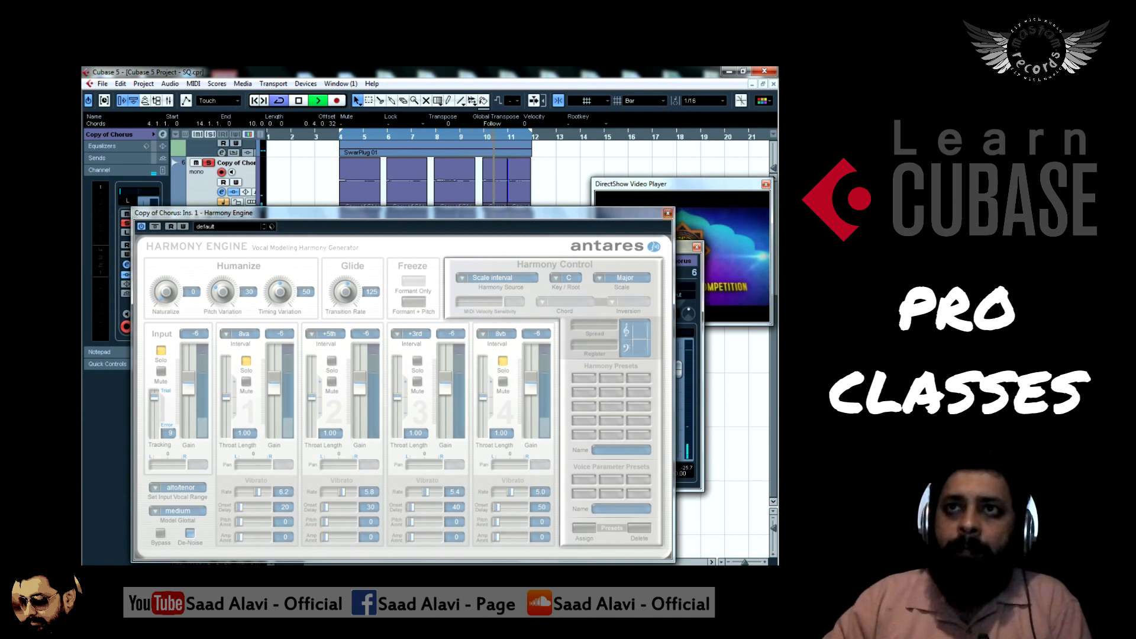
{"action": "key", "text": "space"}
Save the insert settings of track 6 as an inserts preset named "1"
{"action": "left_click", "coordinate": [274, 261]}
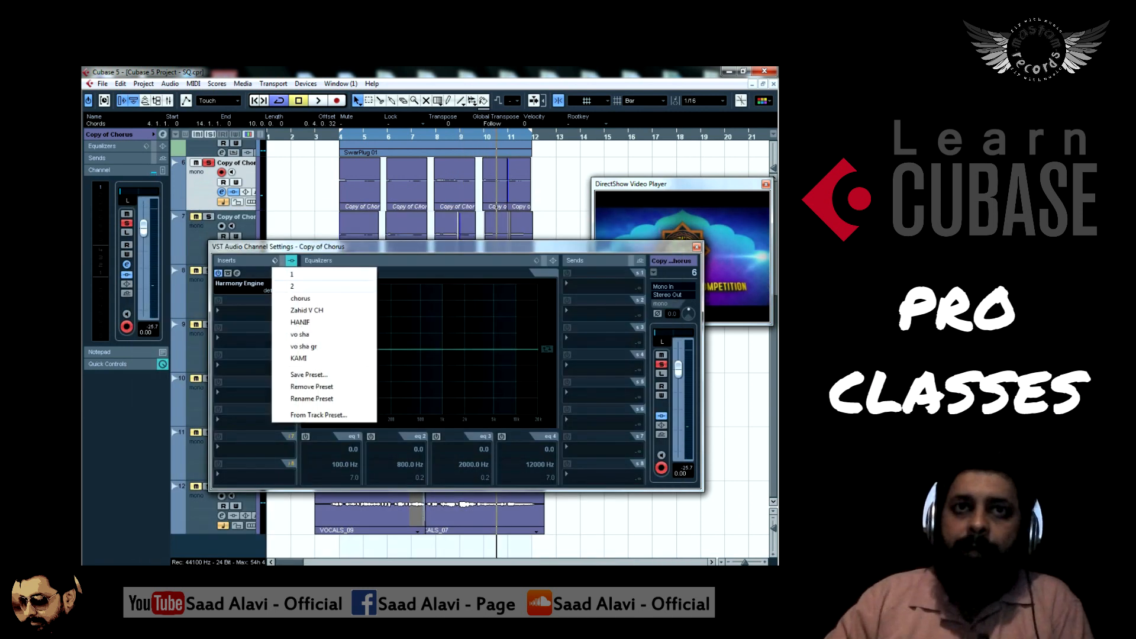
{"action": "left_click", "coordinate": [309, 374]}
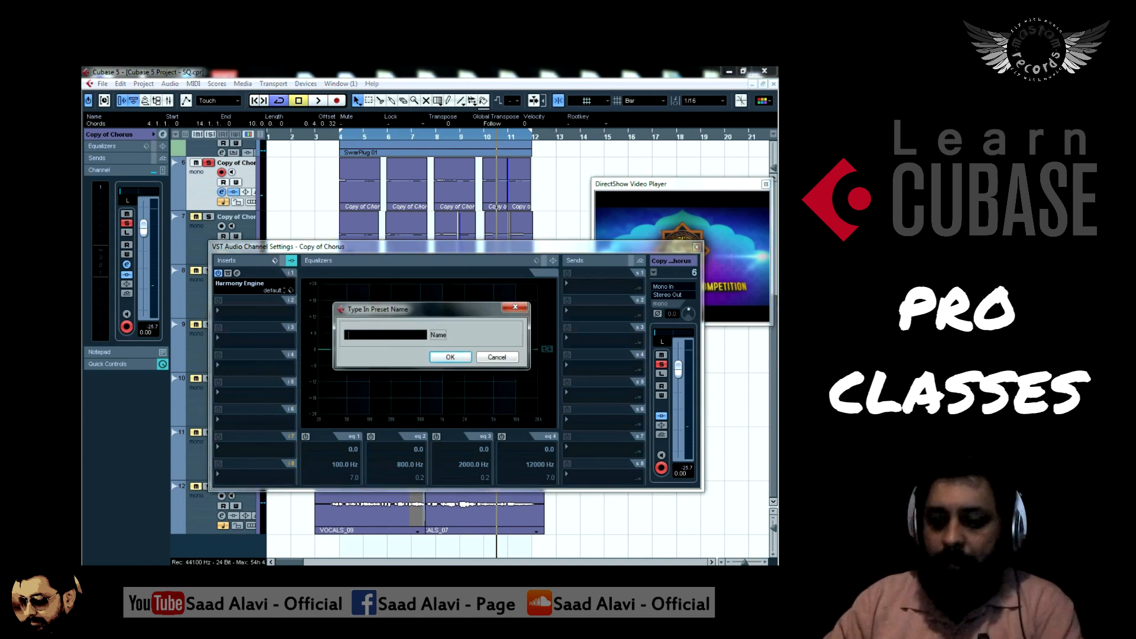
{"action": "type", "text": "1"}
{"action": "key", "text": "Return"}
{"action": "key", "text": "Return"}
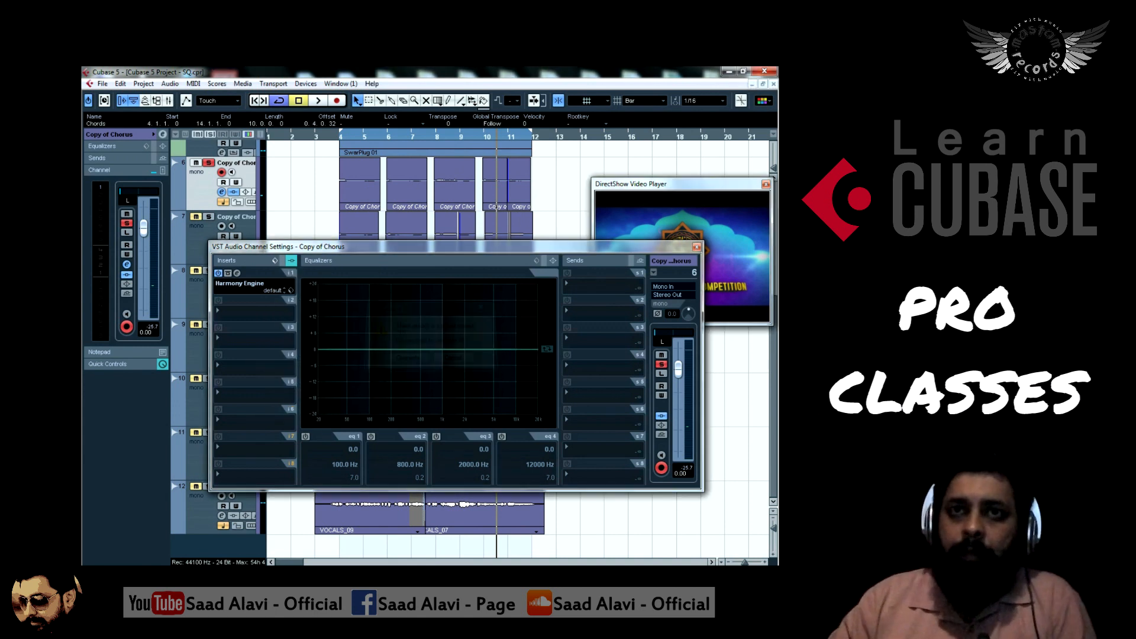
Solo chorus track 7 and load inserts preset "1" on its channel
{"action": "left_click", "coordinate": [222, 192]}
{"action": "left_click", "coordinate": [235, 217]}
{"action": "left_click", "coordinate": [208, 216]}
{"action": "left_click", "coordinate": [222, 245]}
{"action": "left_click", "coordinate": [275, 260]}
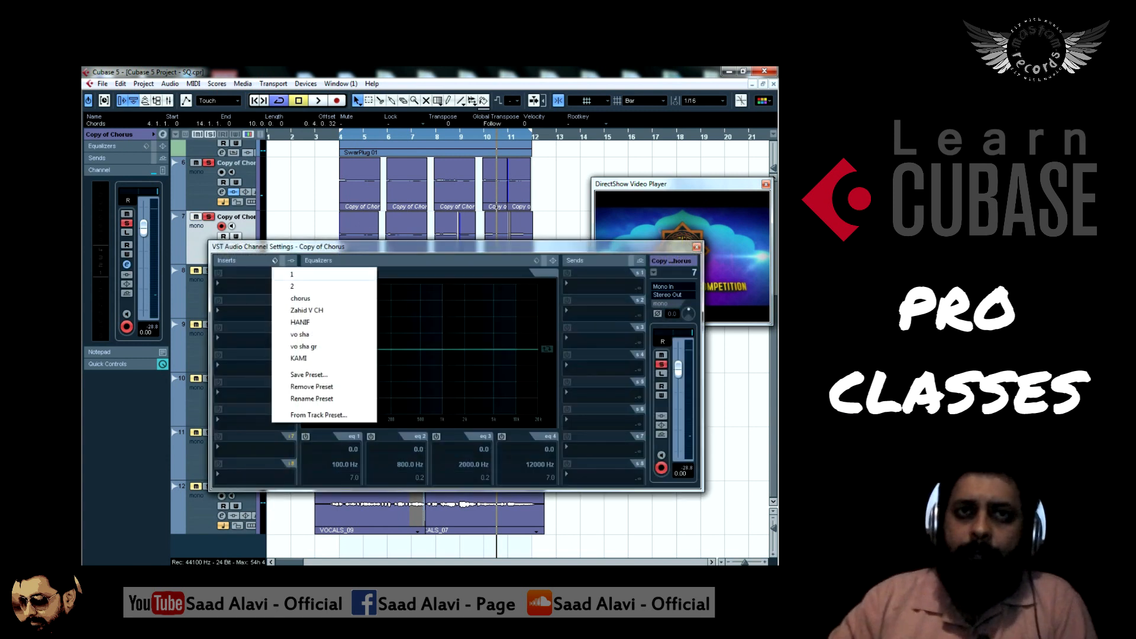
{"action": "left_click", "coordinate": [292, 274]}
Load inserts preset "1" on chorus tracks 8 and 9 and solo both tracks
{"action": "key", "text": "Down"}
{"action": "left_click", "coordinate": [275, 260]}
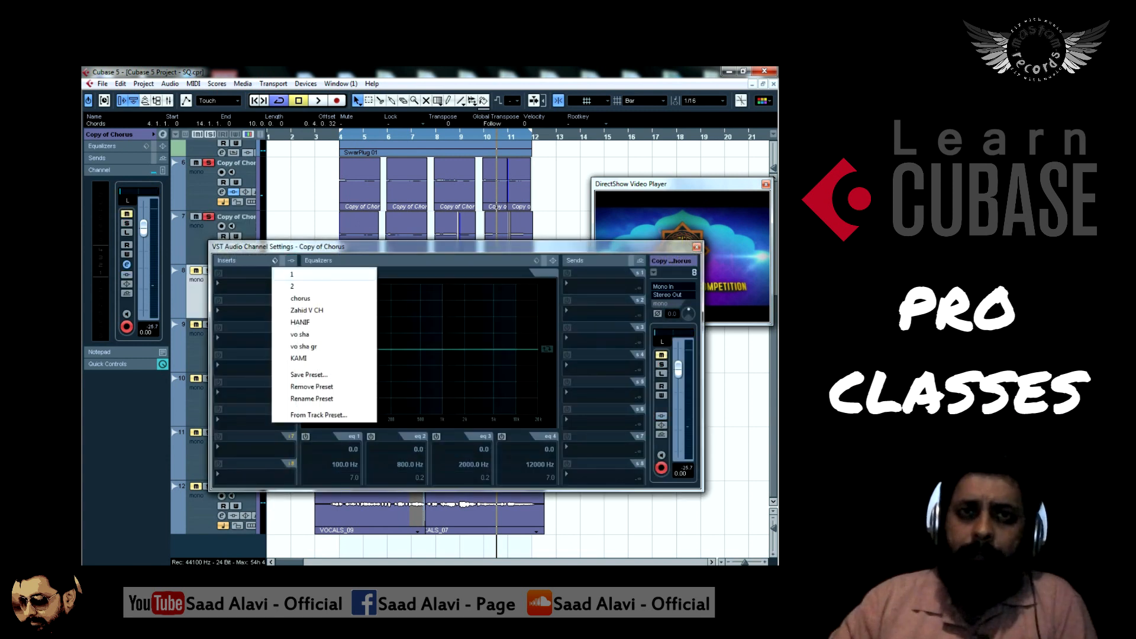
{"action": "left_click", "coordinate": [292, 274]}
{"action": "key", "text": "Down"}
{"action": "left_click", "coordinate": [275, 261]}
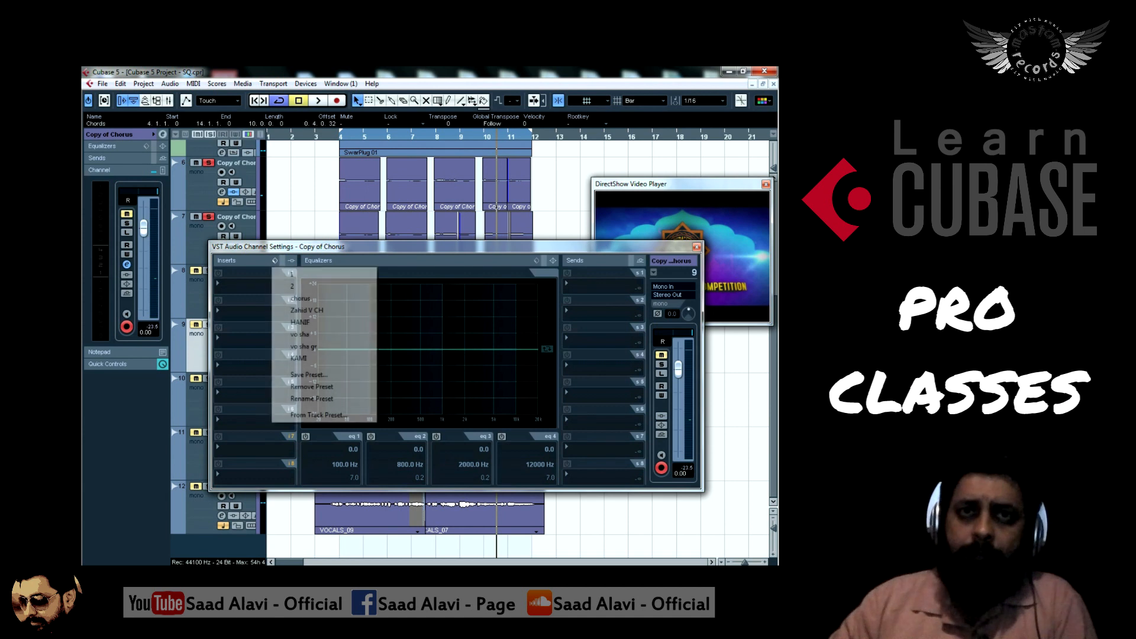
{"action": "left_click", "coordinate": [291, 274]}
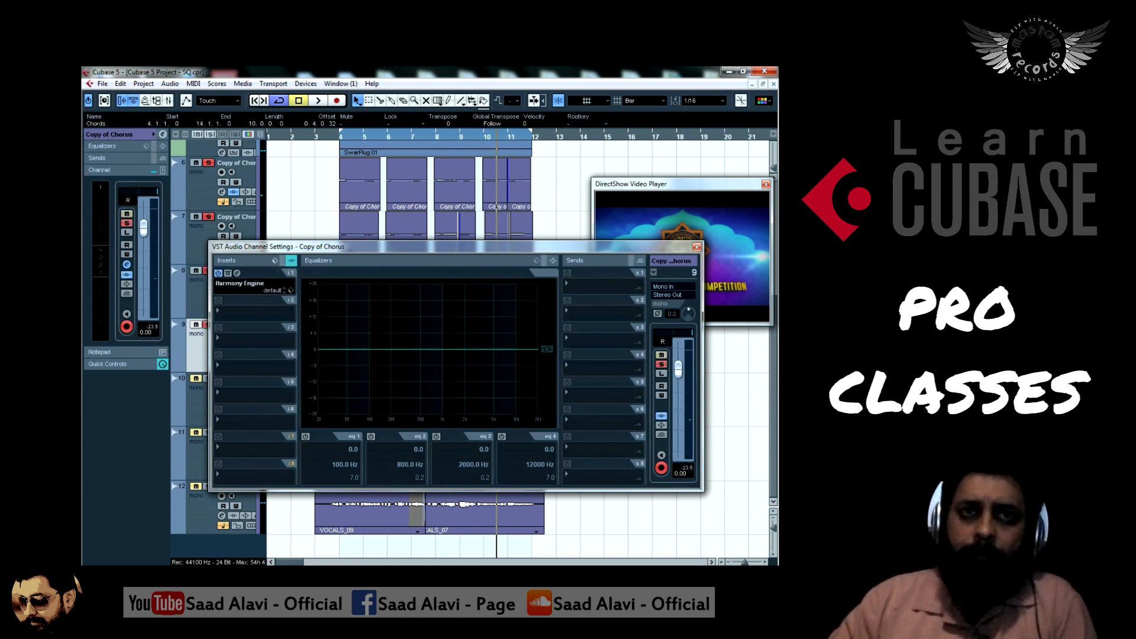
Load inserts preset "1" on chorus tracks 10 and 11, solo both tracks and close the channel settings
{"action": "key", "text": "Down"}
{"action": "left_click", "coordinate": [276, 260]}
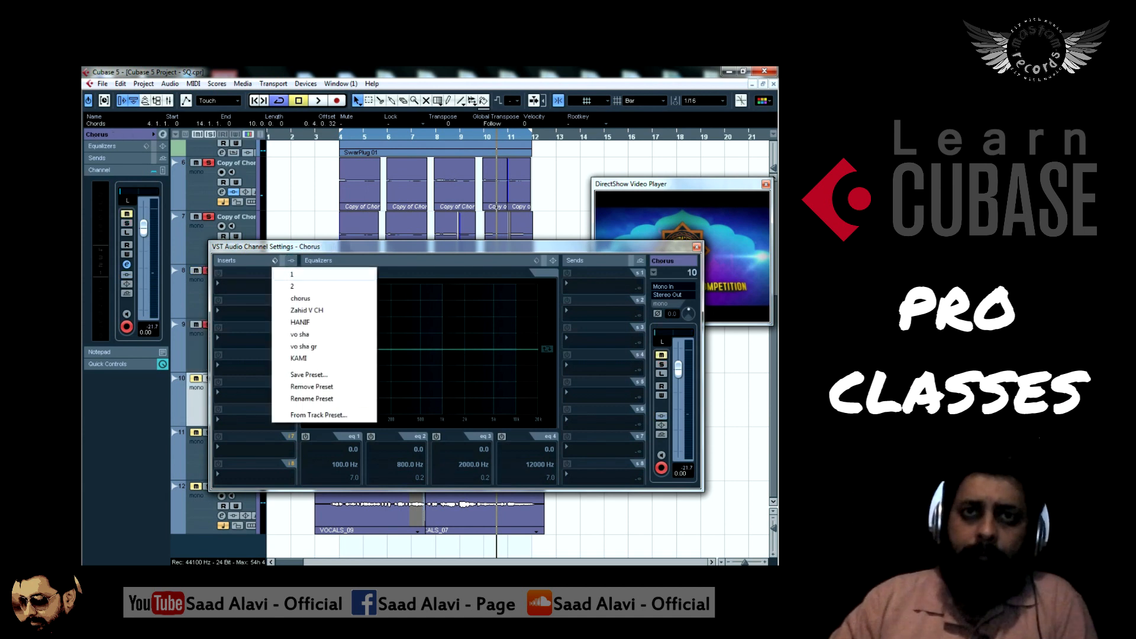
{"action": "left_click", "coordinate": [292, 274]}
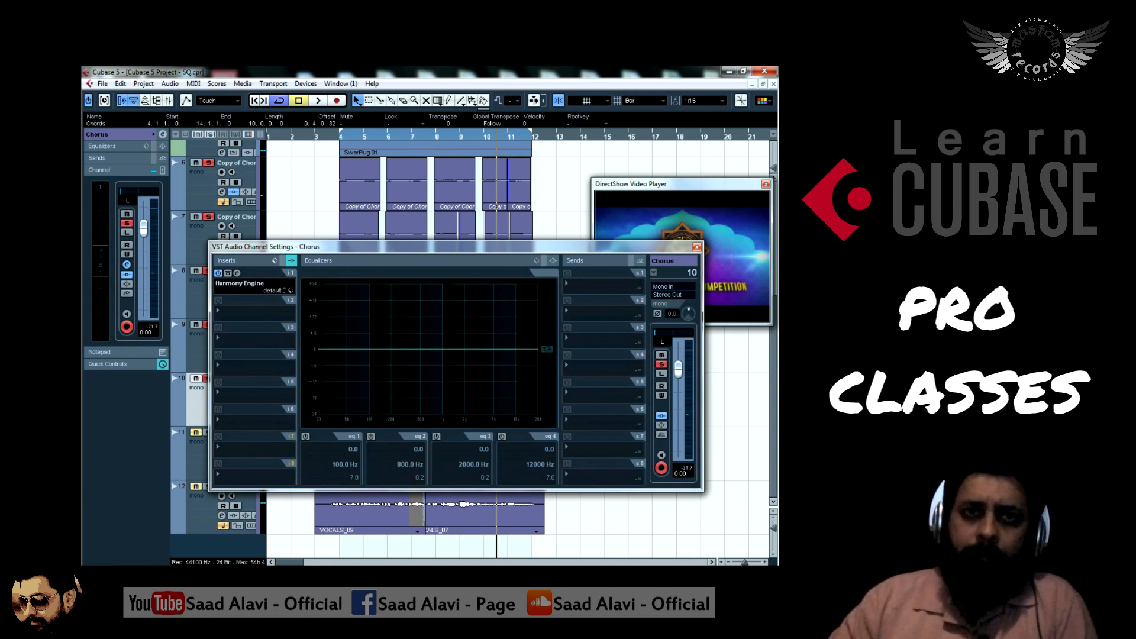
{"action": "key", "text": "Down"}
{"action": "left_click", "coordinate": [275, 260]}
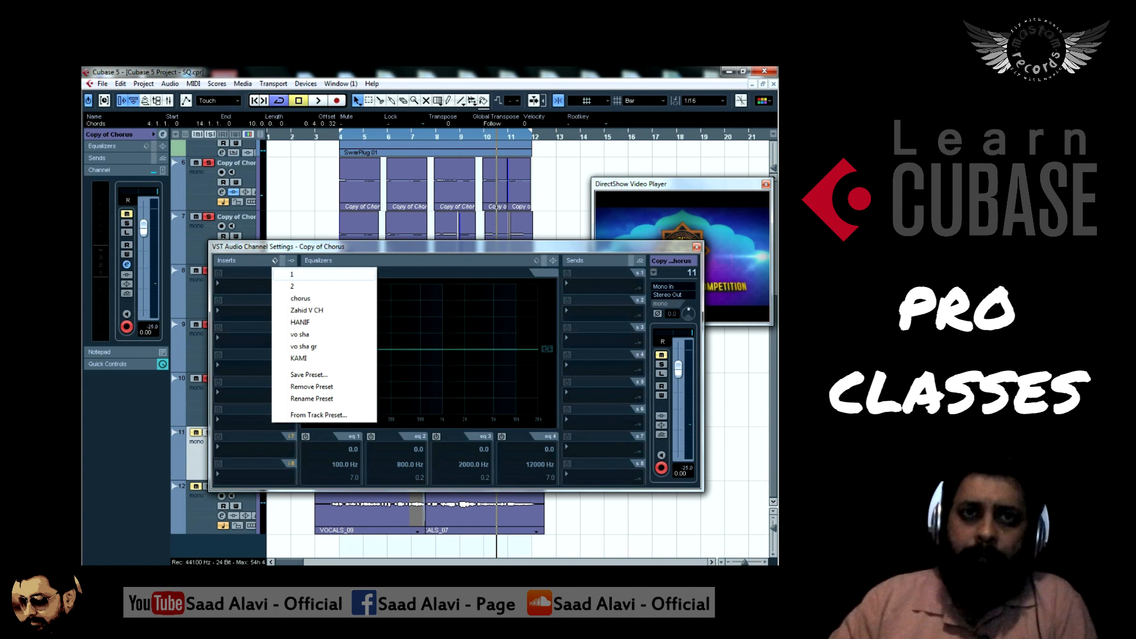
{"action": "left_click", "coordinate": [292, 274]}
{"action": "key", "text": "s"}
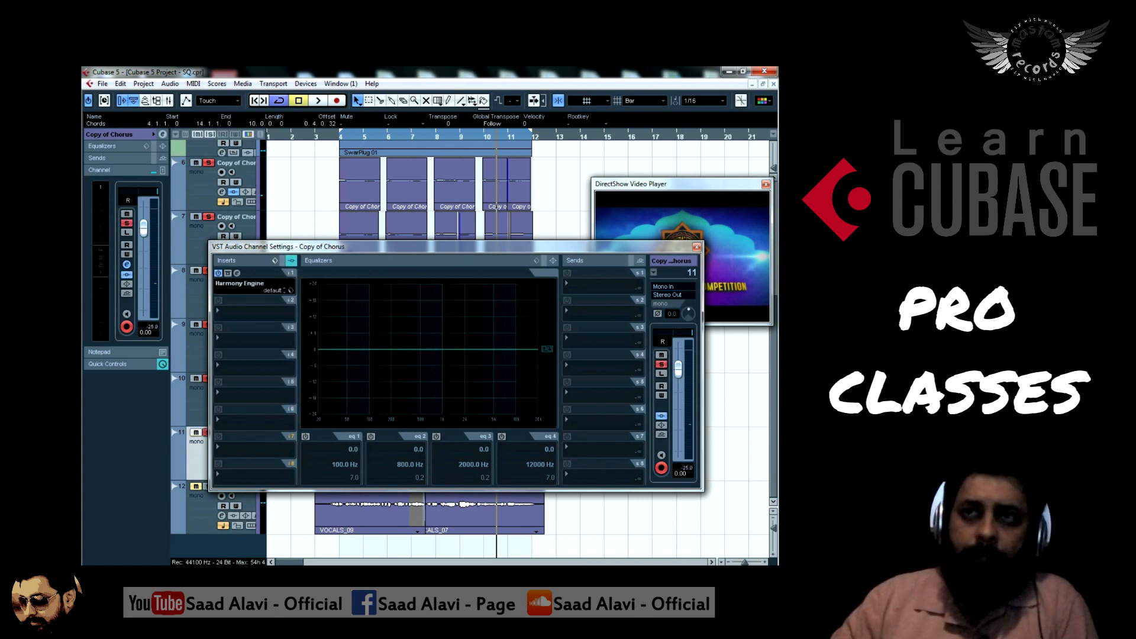
{"action": "key", "text": "Escape"}
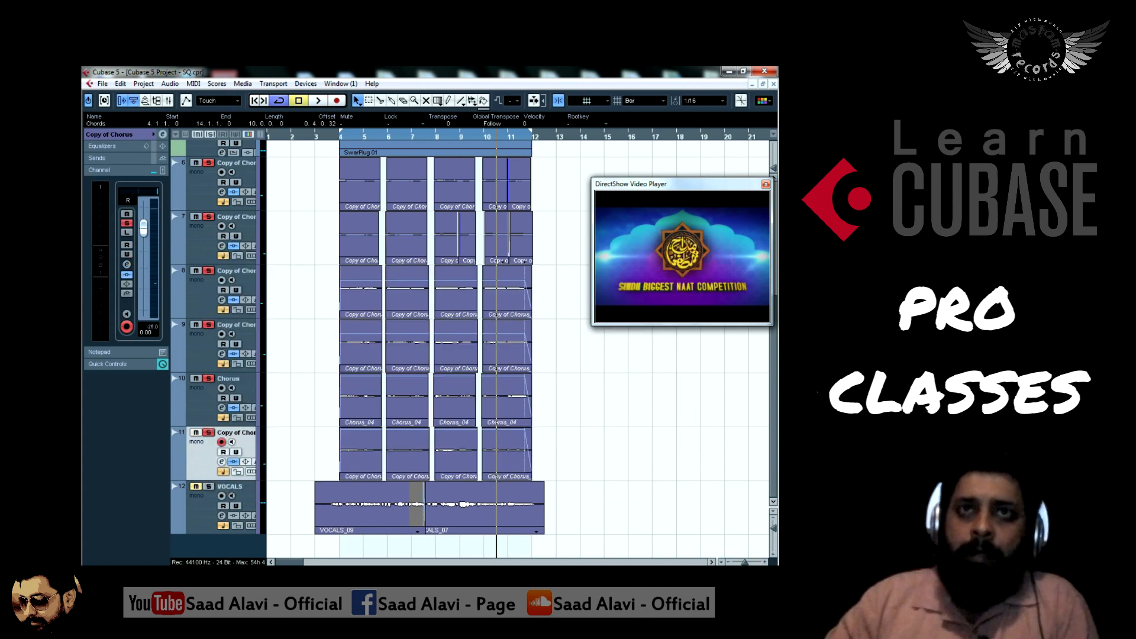
Play the six soloed chorus tracks from the left locator to audition the full harmonized chorus, and stop playback
{"action": "key", "text": "KP_1"}
{"action": "key", "text": "KP_Subtract"}
{"action": "key", "text": "space"}
{"action": "scroll", "coordinate": [518, 350], "scroll_direction": "up", "scroll_amount": 2}
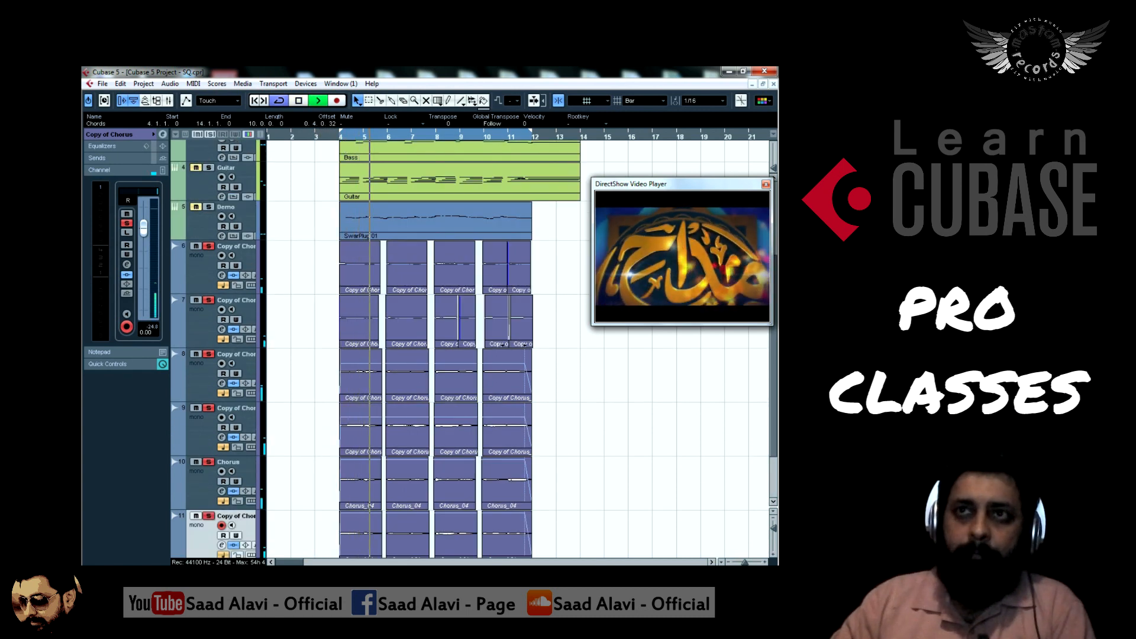
{"action": "scroll", "coordinate": [517, 349], "scroll_direction": "down", "scroll_amount": 2}
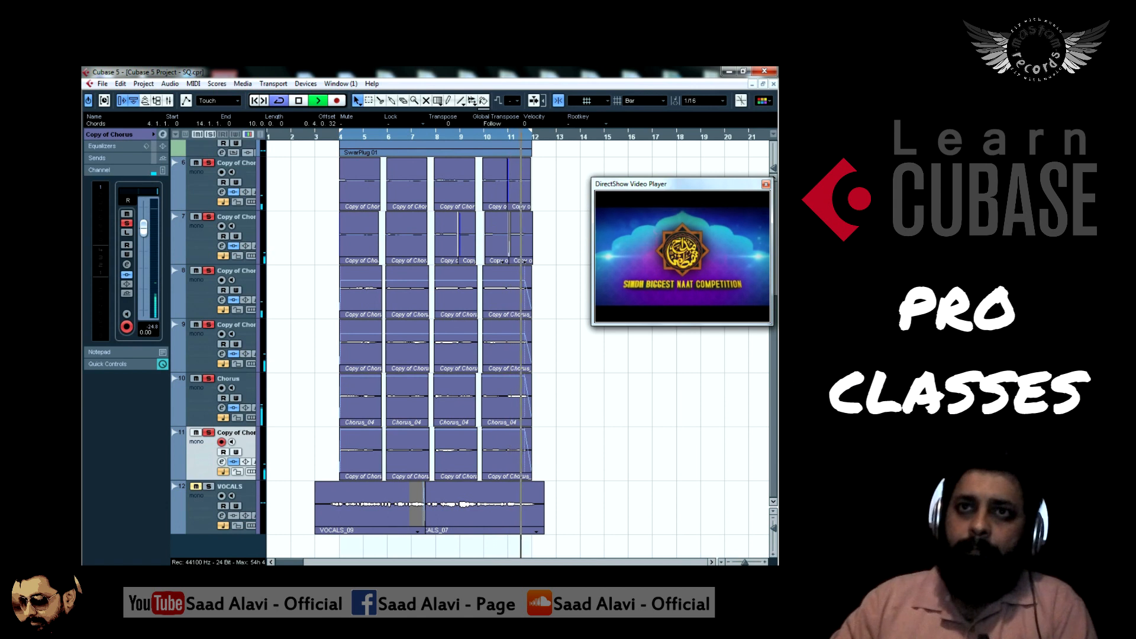
{"action": "key", "text": "space"}
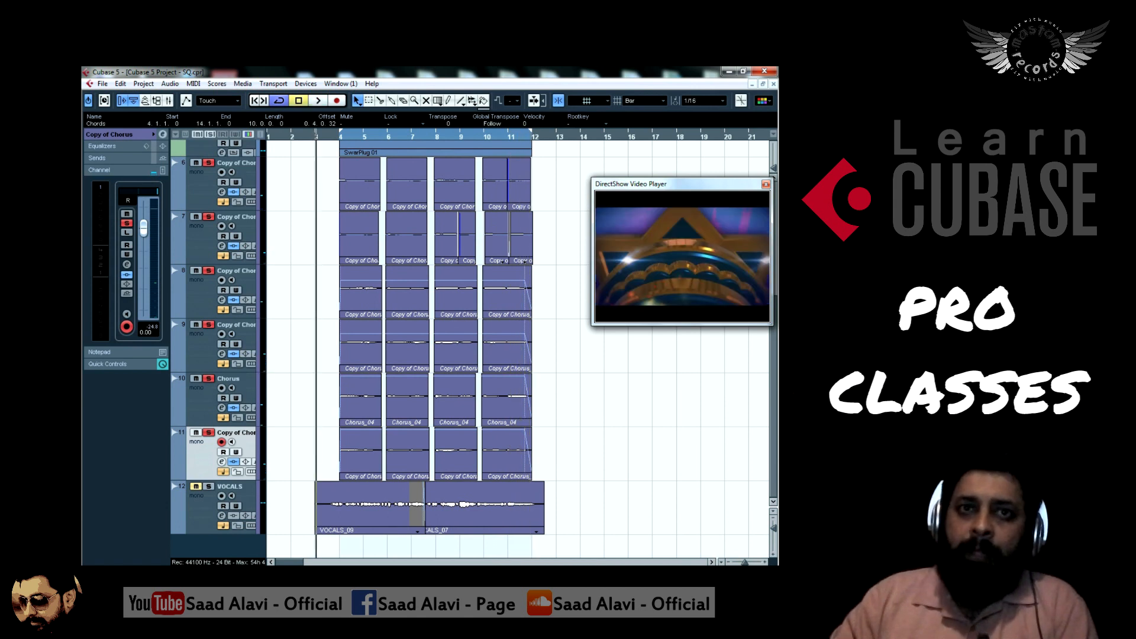
Solo the VOCALS track as well and play it together with the six chorus tracks
{"action": "key", "text": "space"}
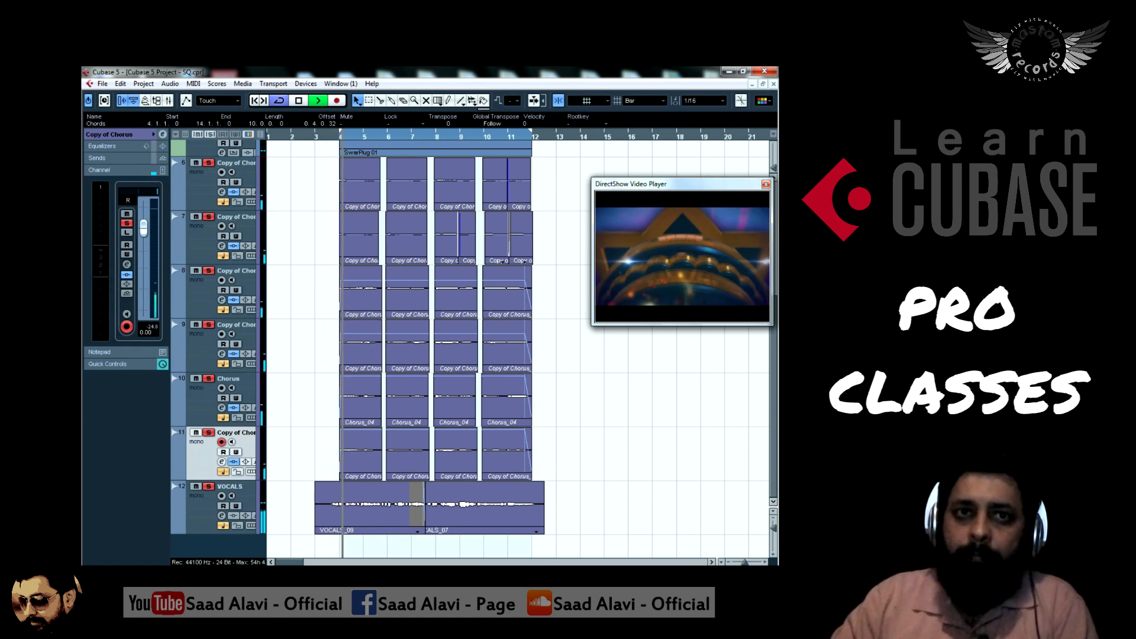
{"action": "left_click", "coordinate": [202, 510]}
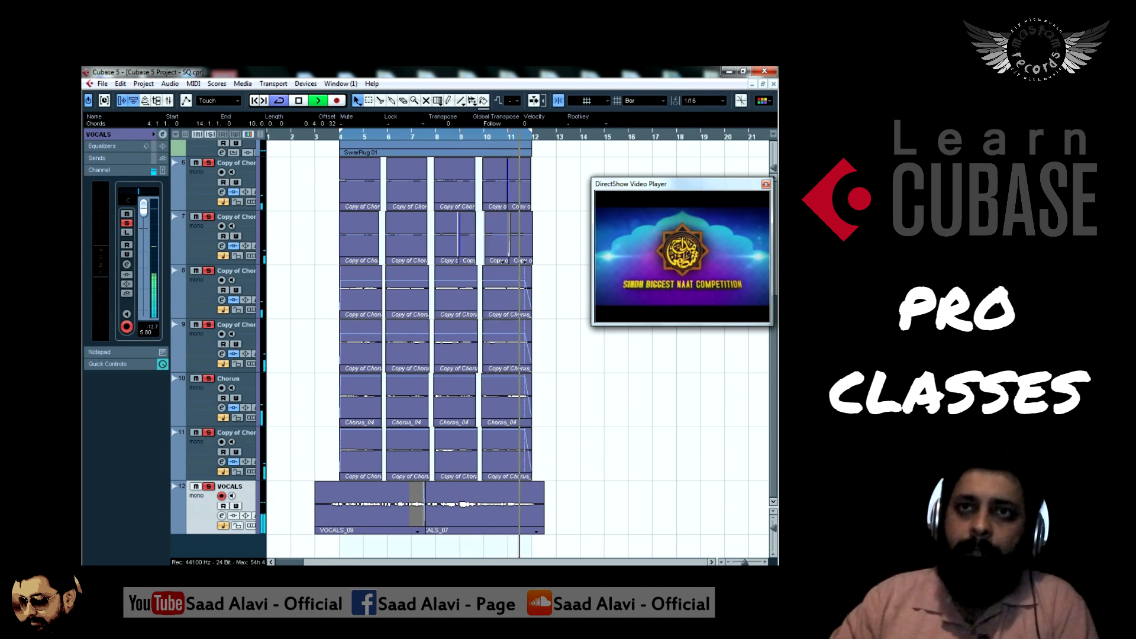
{"action": "key", "text": "space"}
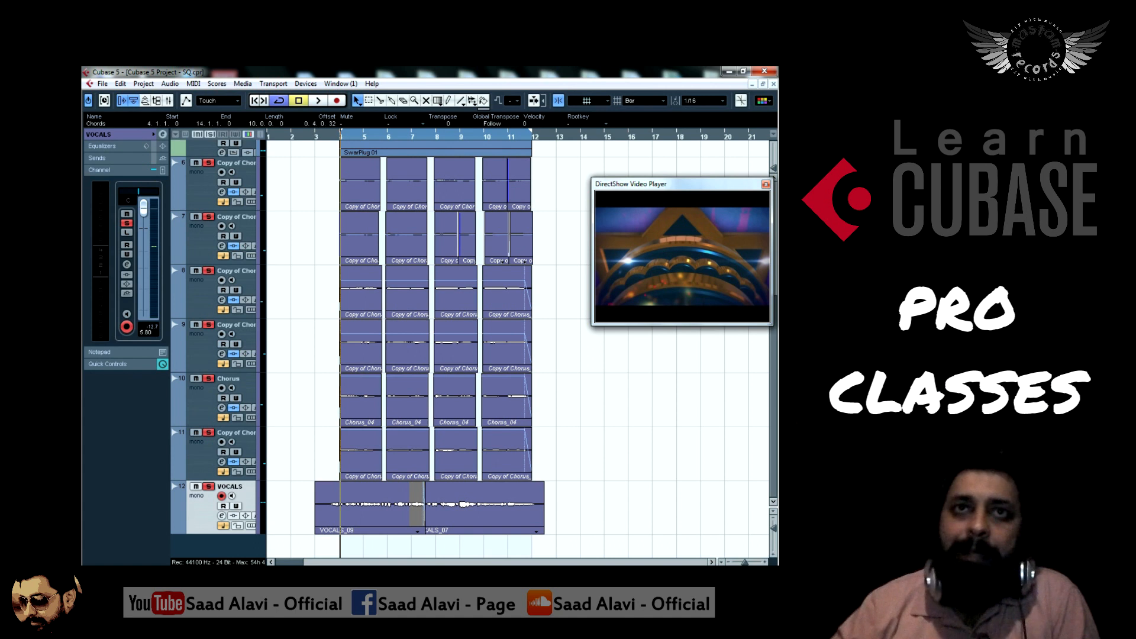
Deactivate solo on all tracks and clear the event selection in the project
{"action": "left_click", "coordinate": [210, 135]}
{"action": "scroll", "coordinate": [518, 349], "scroll_direction": "up", "scroll_amount": 5}
{"action": "scroll", "coordinate": [518, 349], "scroll_direction": "down", "scroll_amount": 5}
{"action": "left_click", "coordinate": [621, 426]}
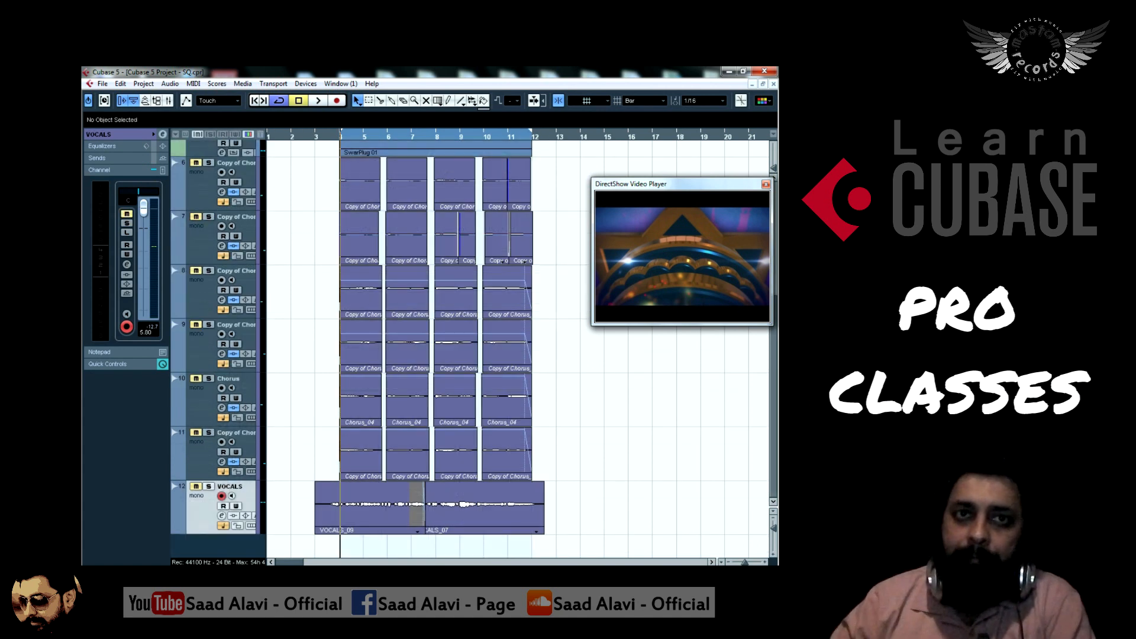